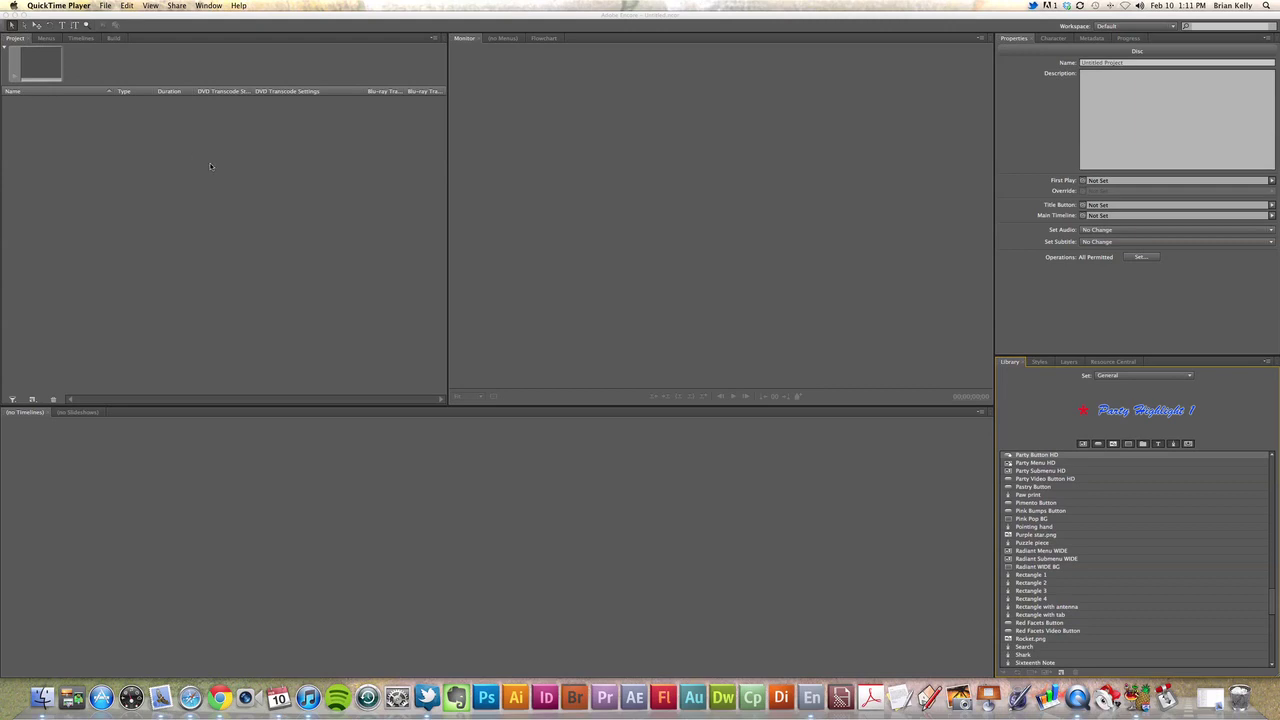
# - In File > Adobe Dynamic Link, point to Import After Effects Composition
pyautogui.click(63, 14)
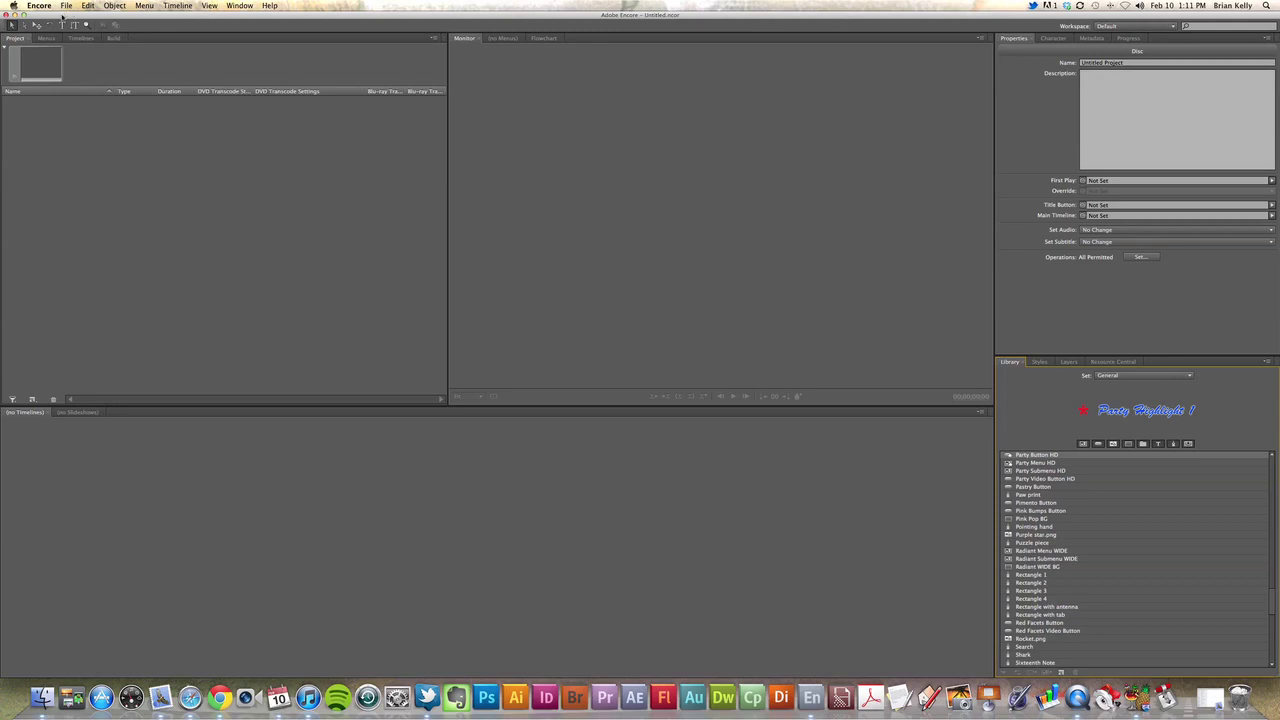
pyautogui.click(66, 5)
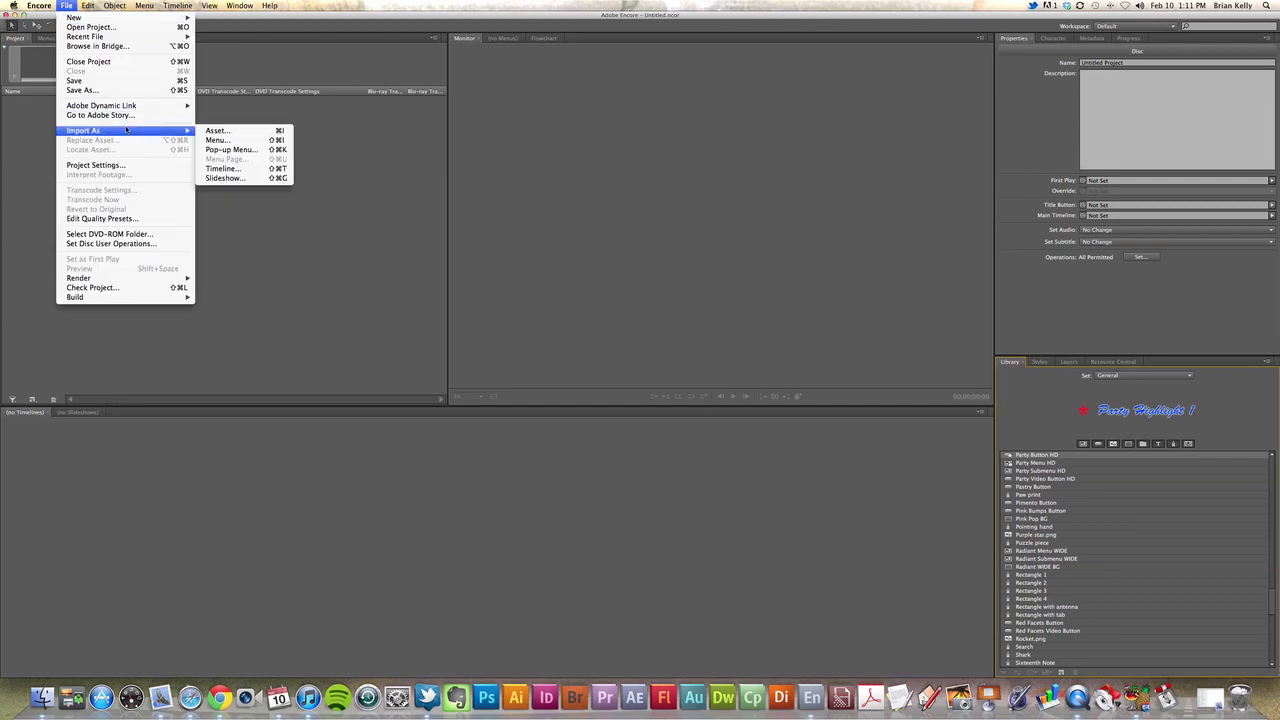
pyautogui.moveTo(131, 107)
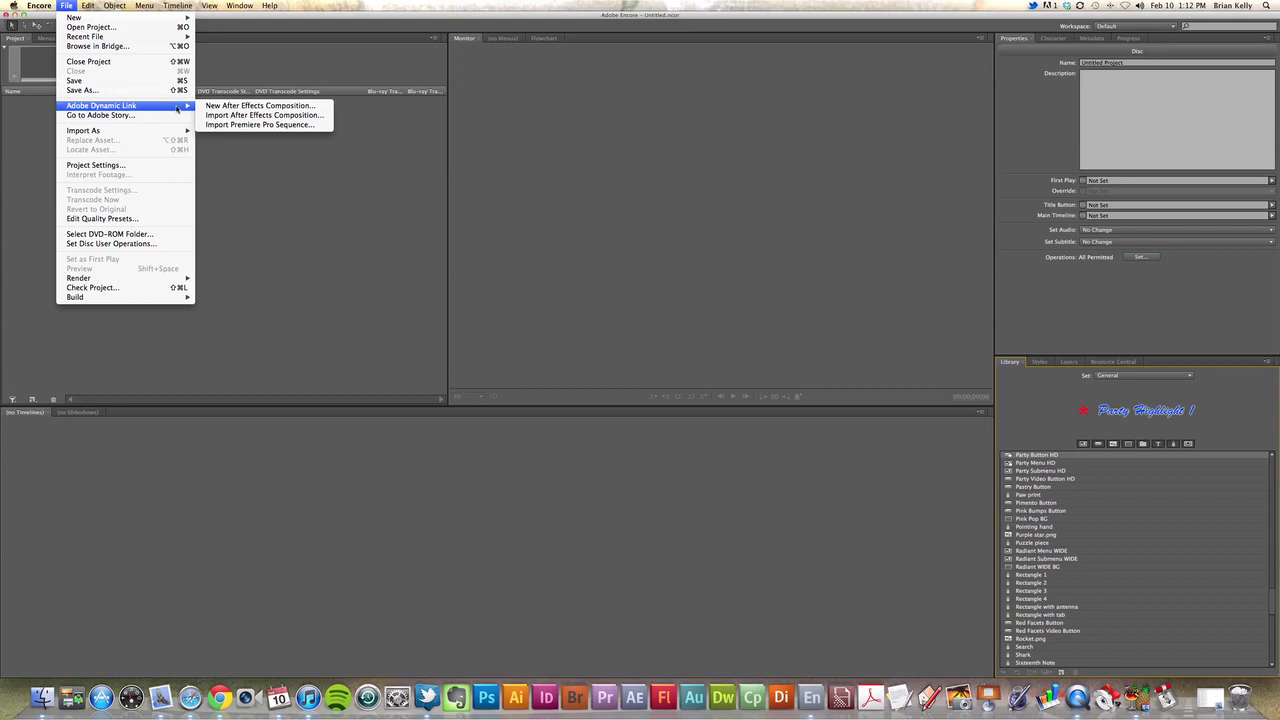
pyautogui.moveTo(169, 131)
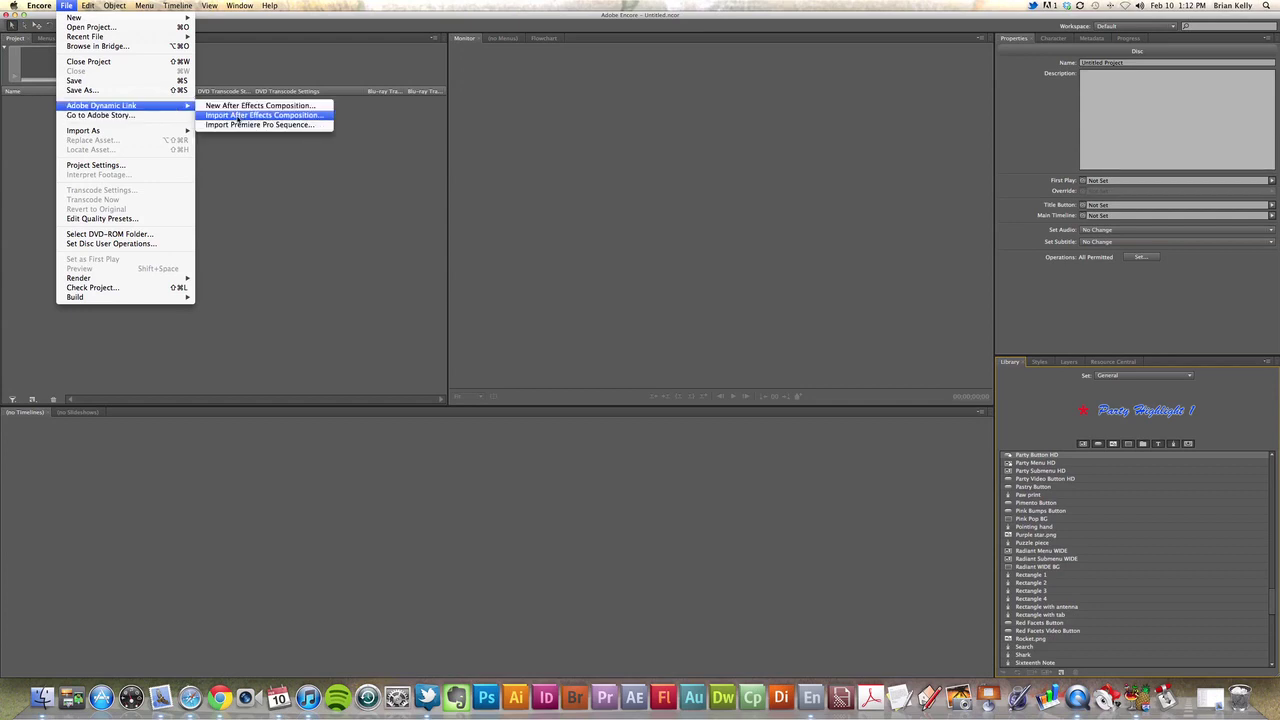
# - Start an After Effects import and browse to Adobe Encore > Looping a DVD > lovetoloop.aep
pyautogui.click(233, 118)
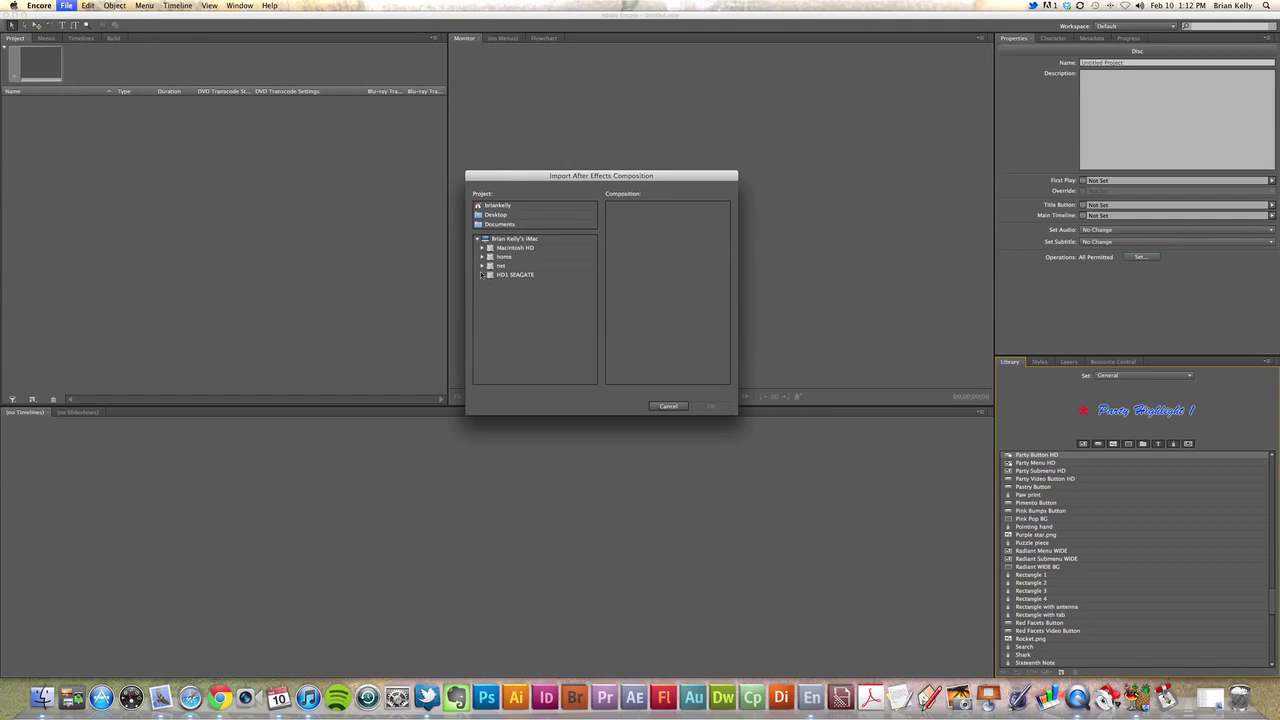
pyautogui.click(482, 275)
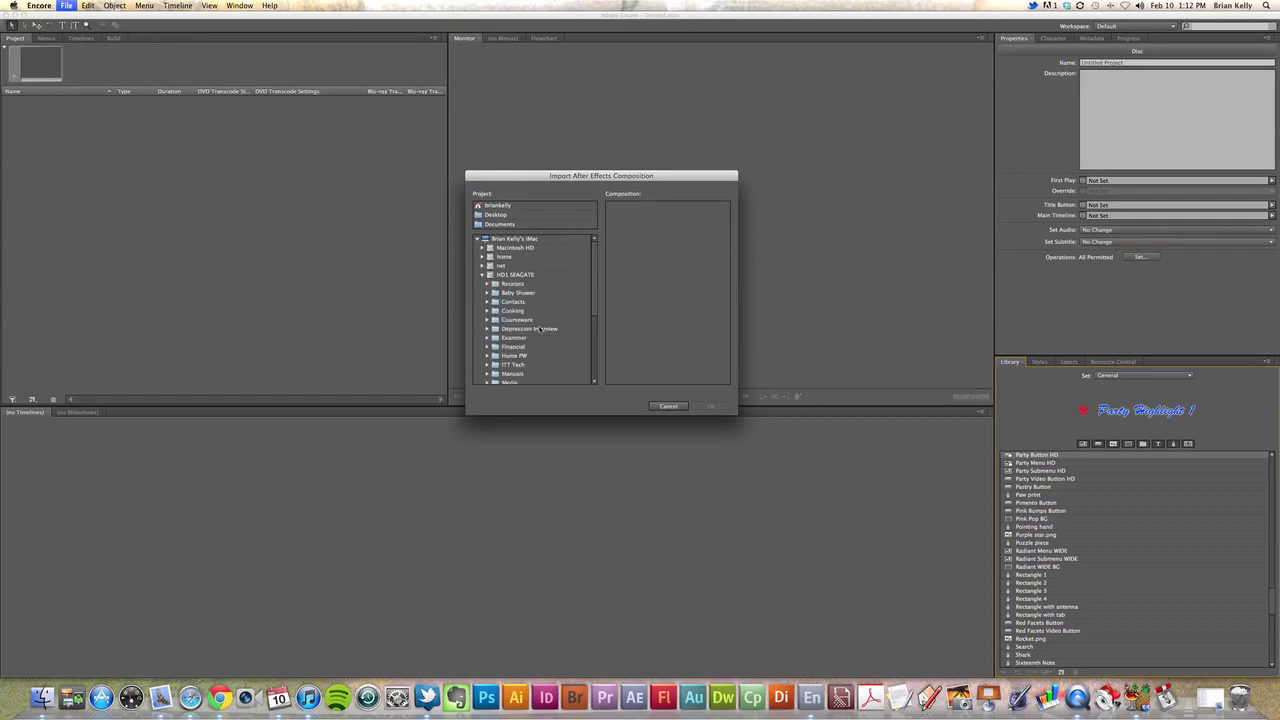
pyautogui.click(487, 320)
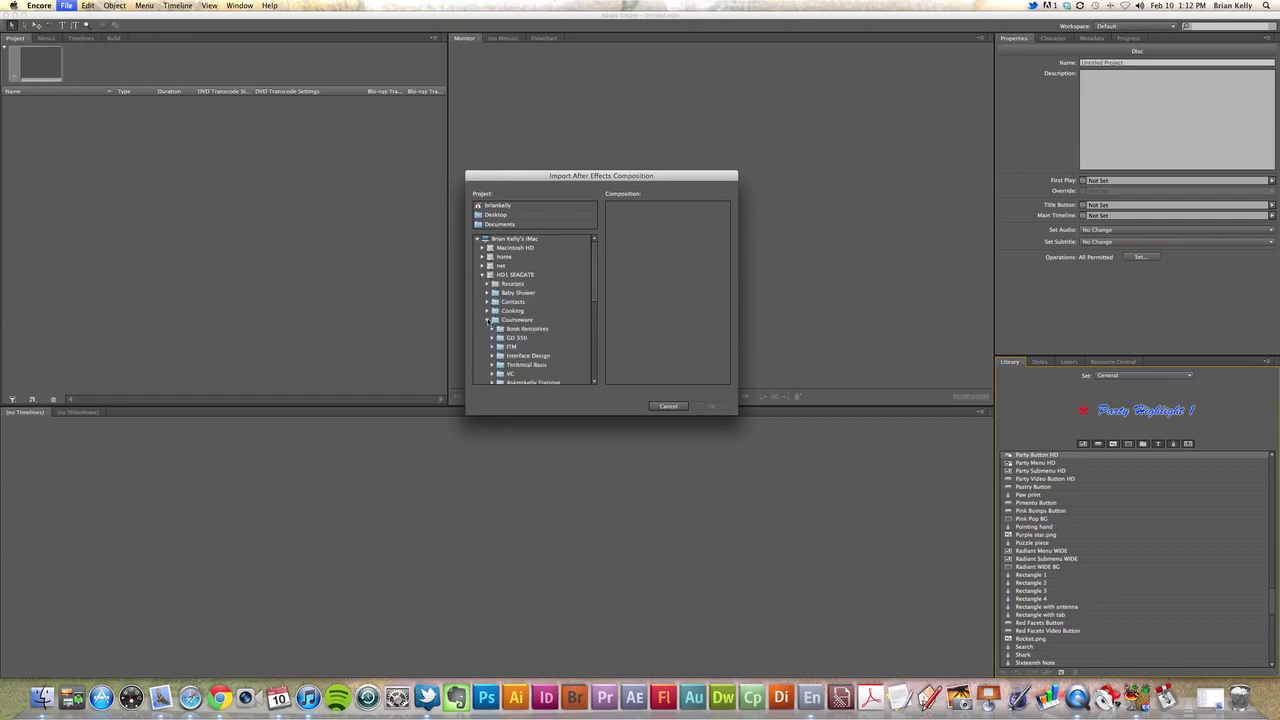
pyautogui.scroll(-3, 517, 339)
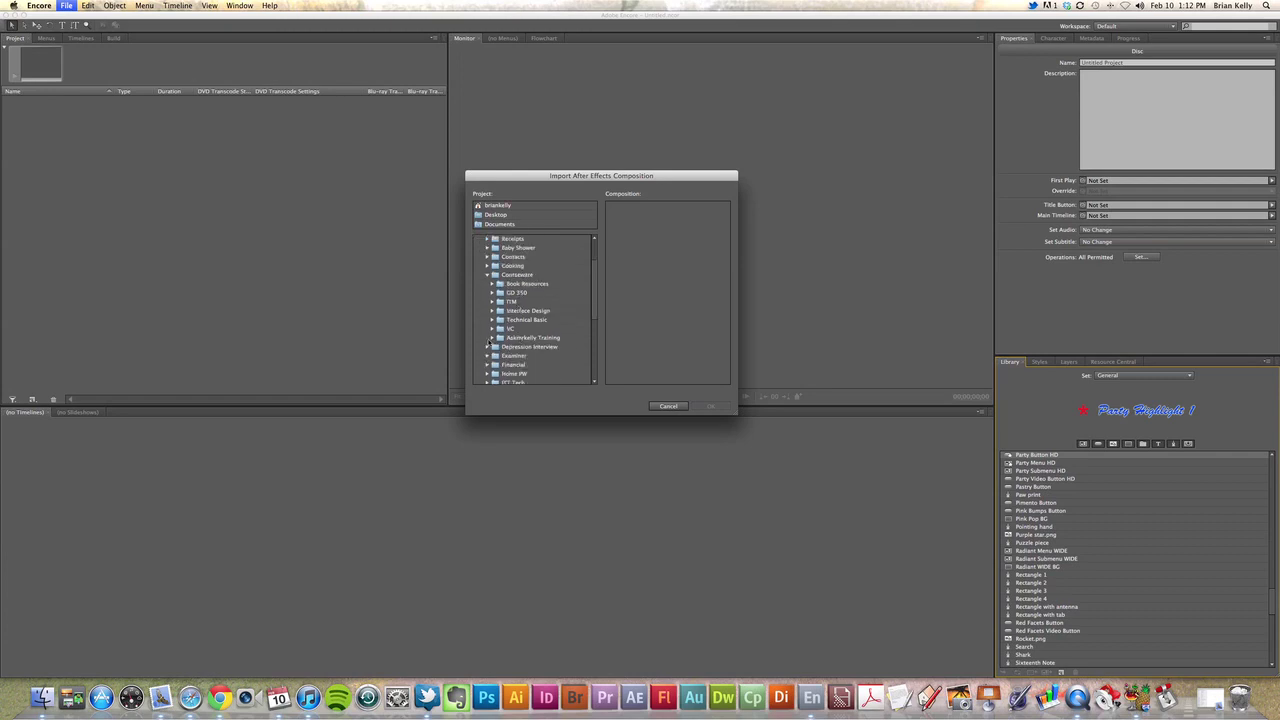
pyautogui.click(492, 338)
pyautogui.scroll(-1, 514, 339)
pyautogui.scroll(-3, 513, 339)
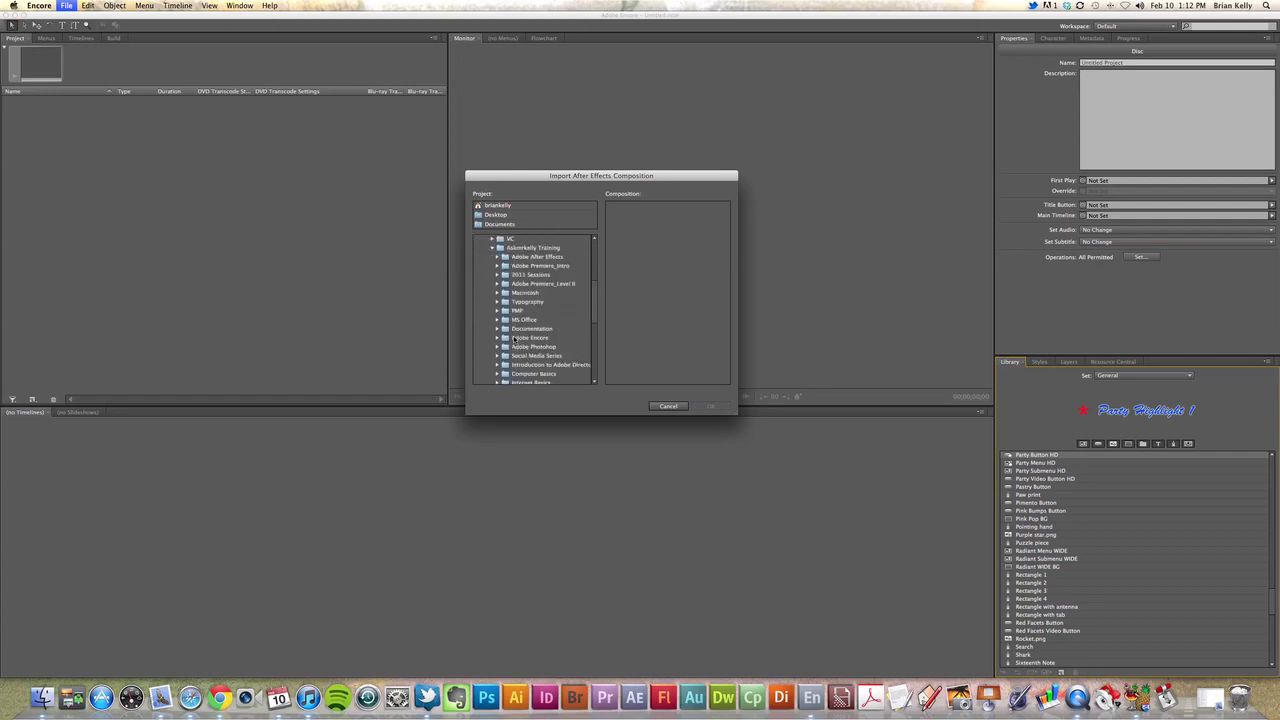
pyautogui.click(497, 338)
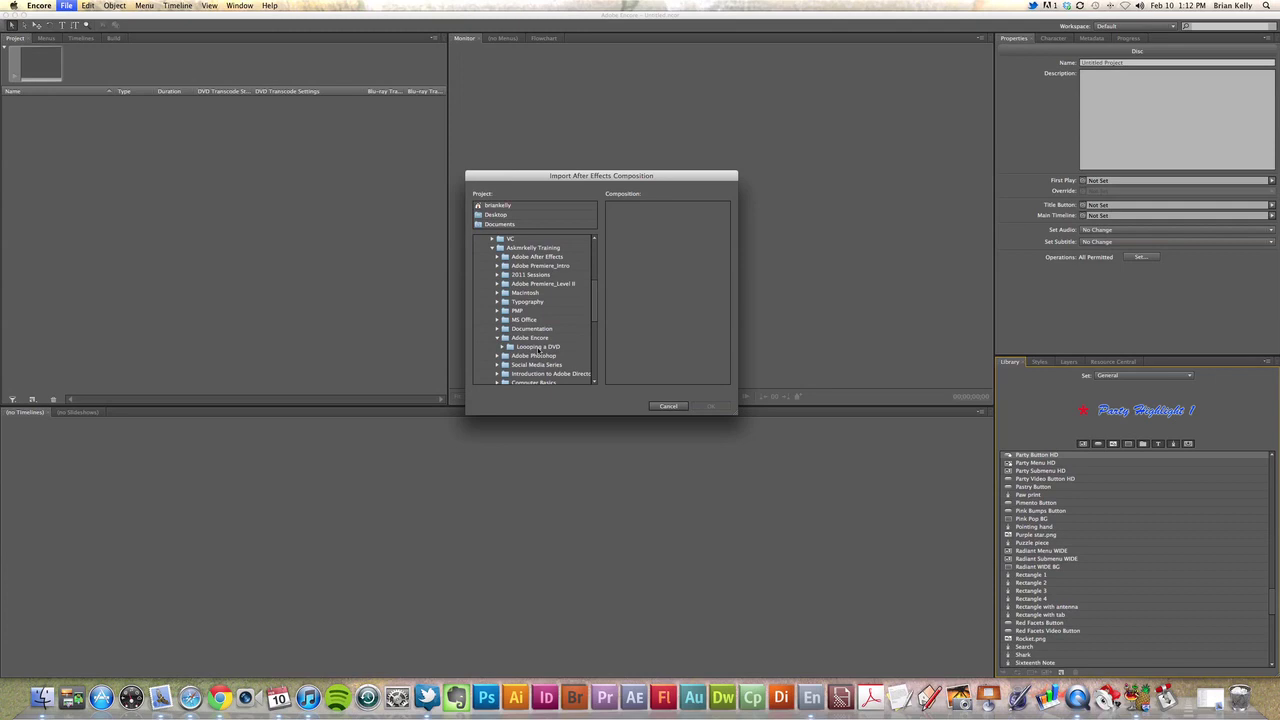
pyautogui.click(507, 346)
pyautogui.click(502, 347)
pyautogui.click(541, 356)
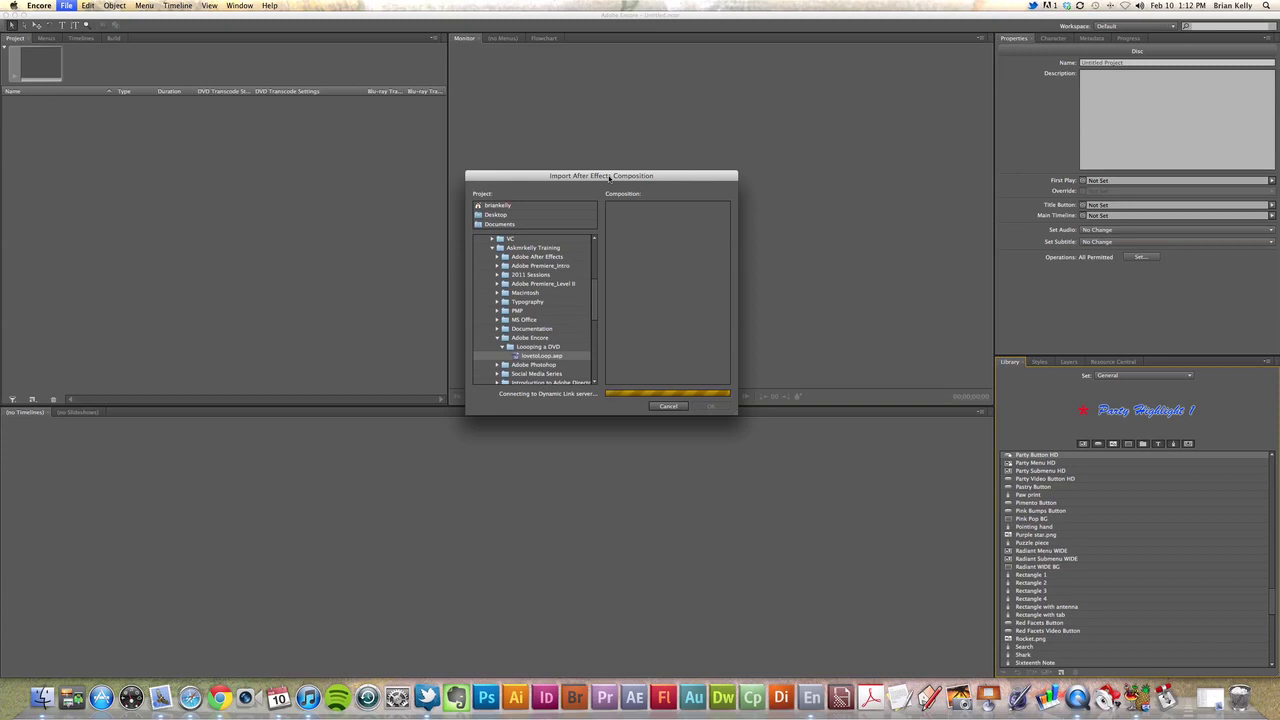
# - Choose the heart comp composition from lovetoloop.aep and confirm the import
pyautogui.moveTo(609, 178); pyautogui.dragTo(630, 122)
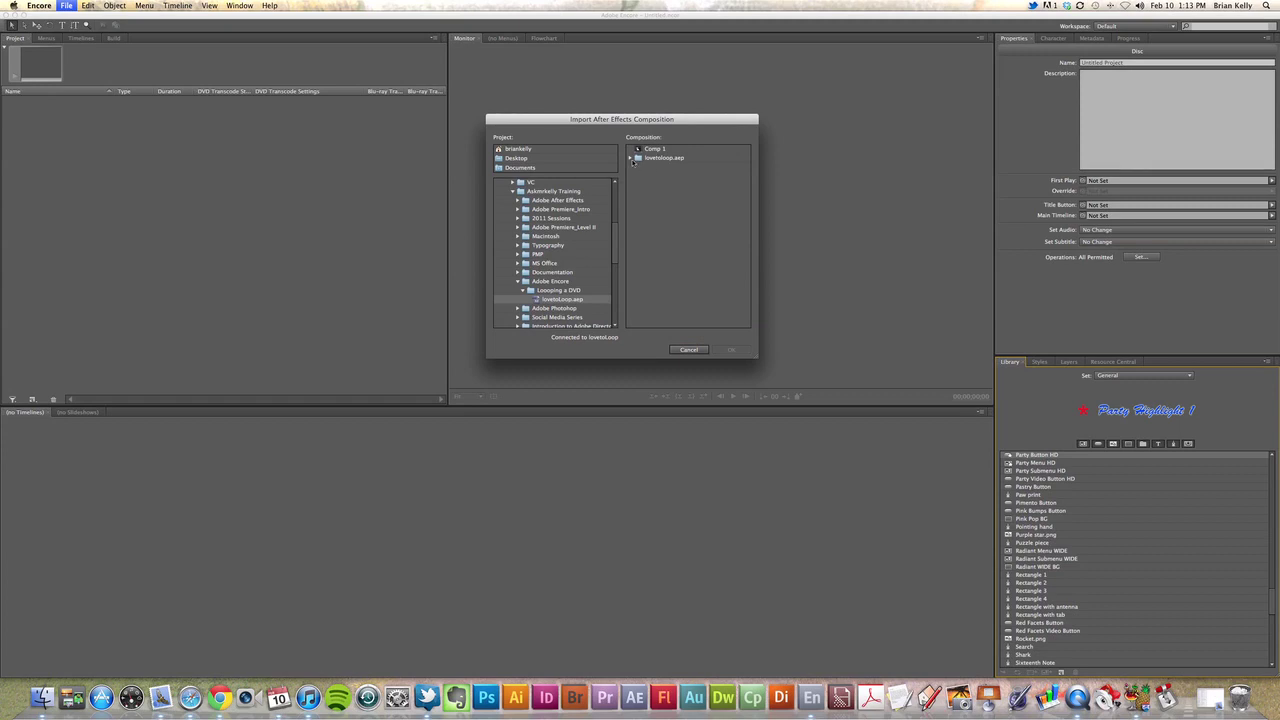
pyautogui.click(631, 160)
pyautogui.click(670, 168)
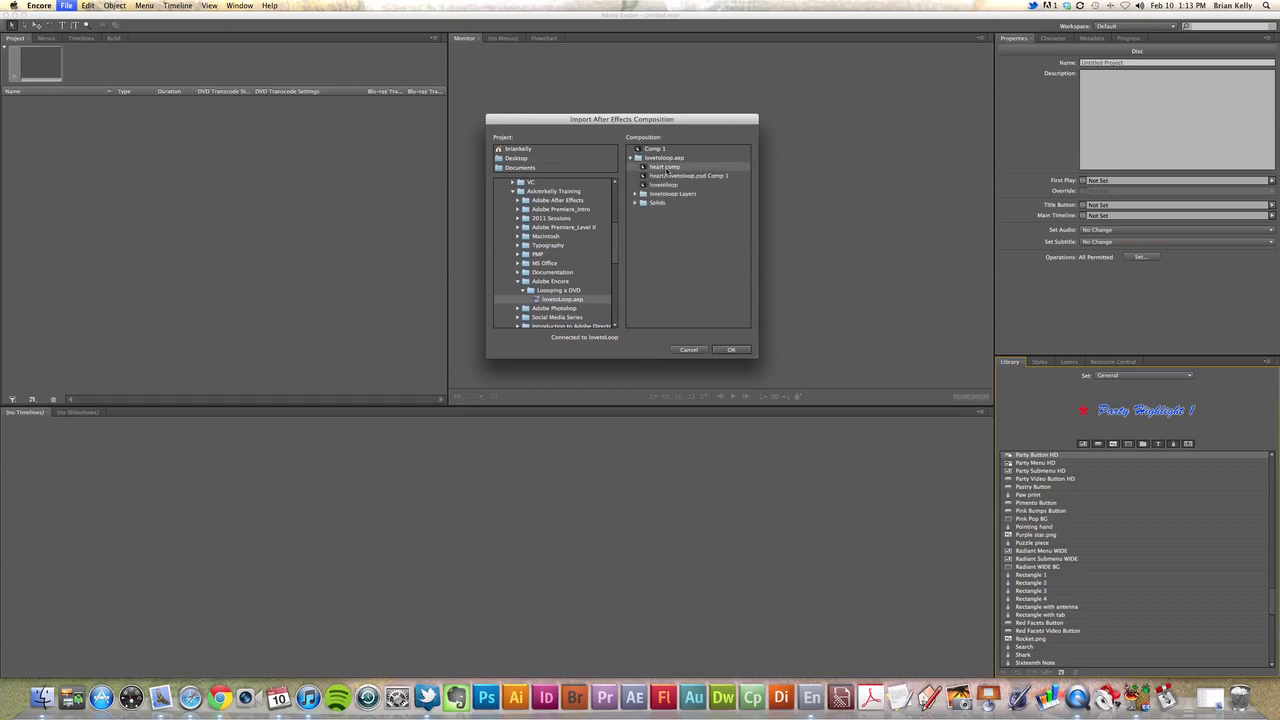
pyautogui.click(731, 349)
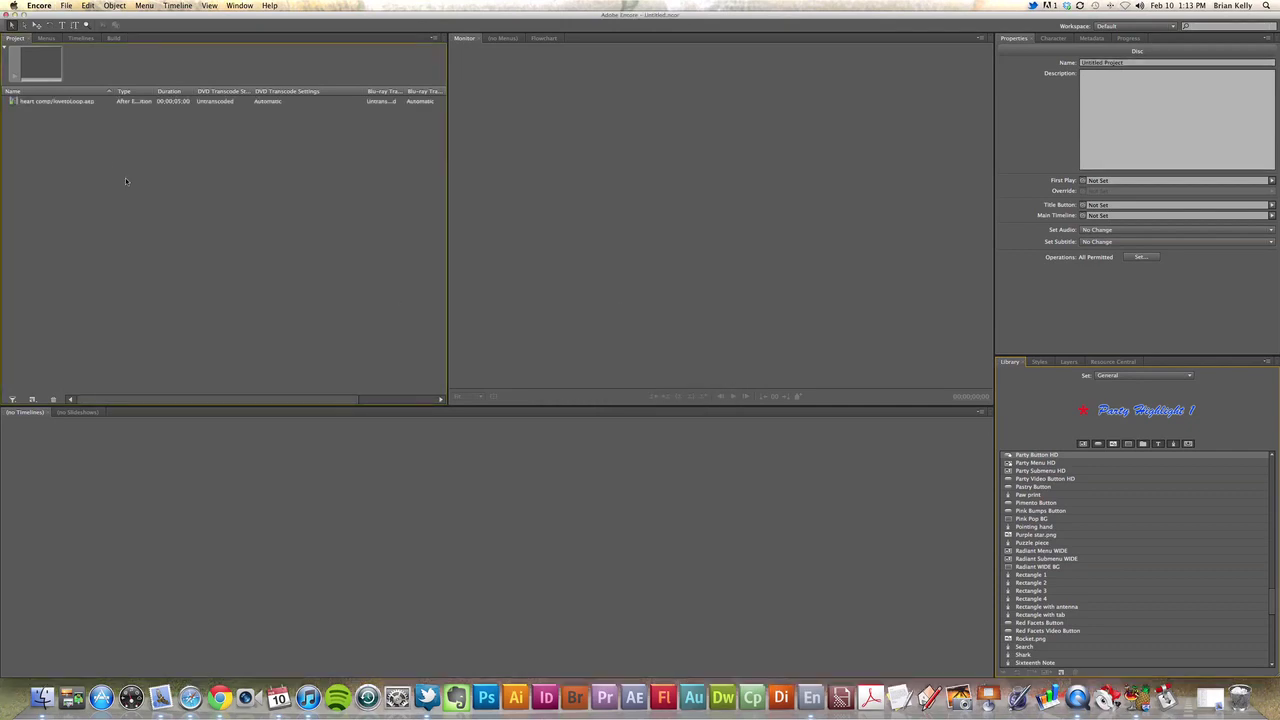
# - Create a new timeline from the heart comp asset
pyautogui.click(67, 103)
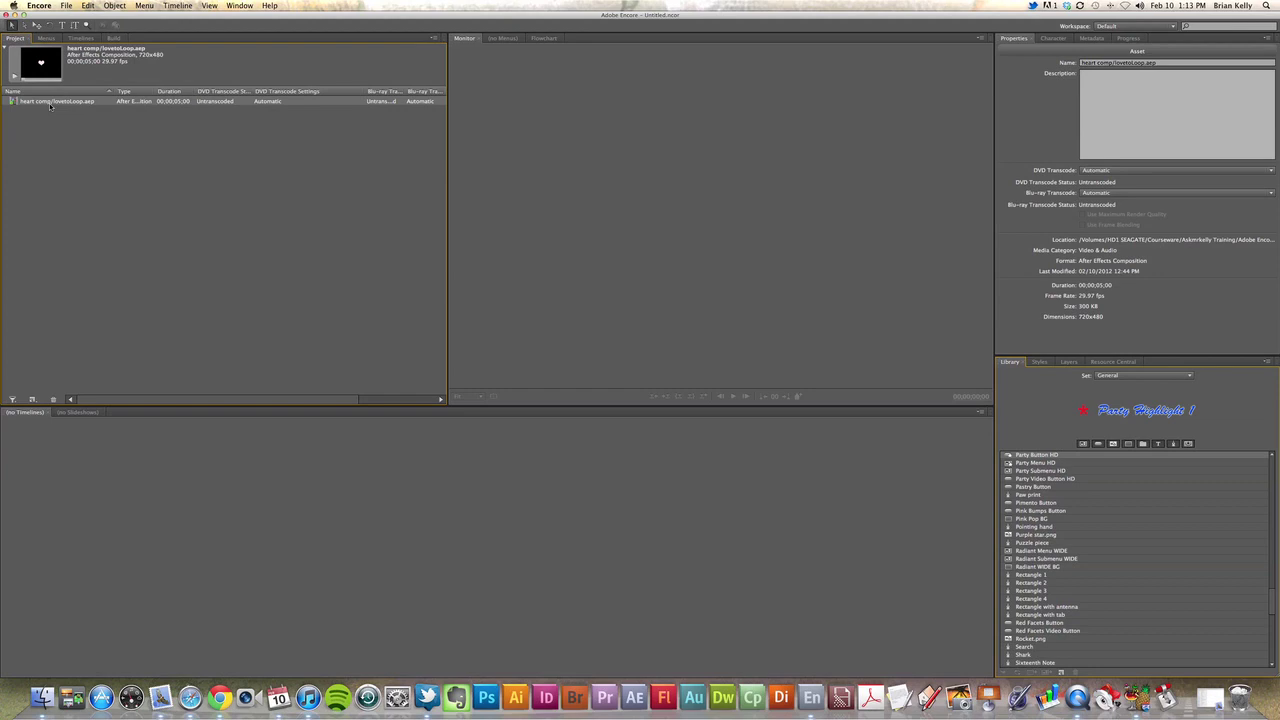
pyautogui.rightClick(67, 103)
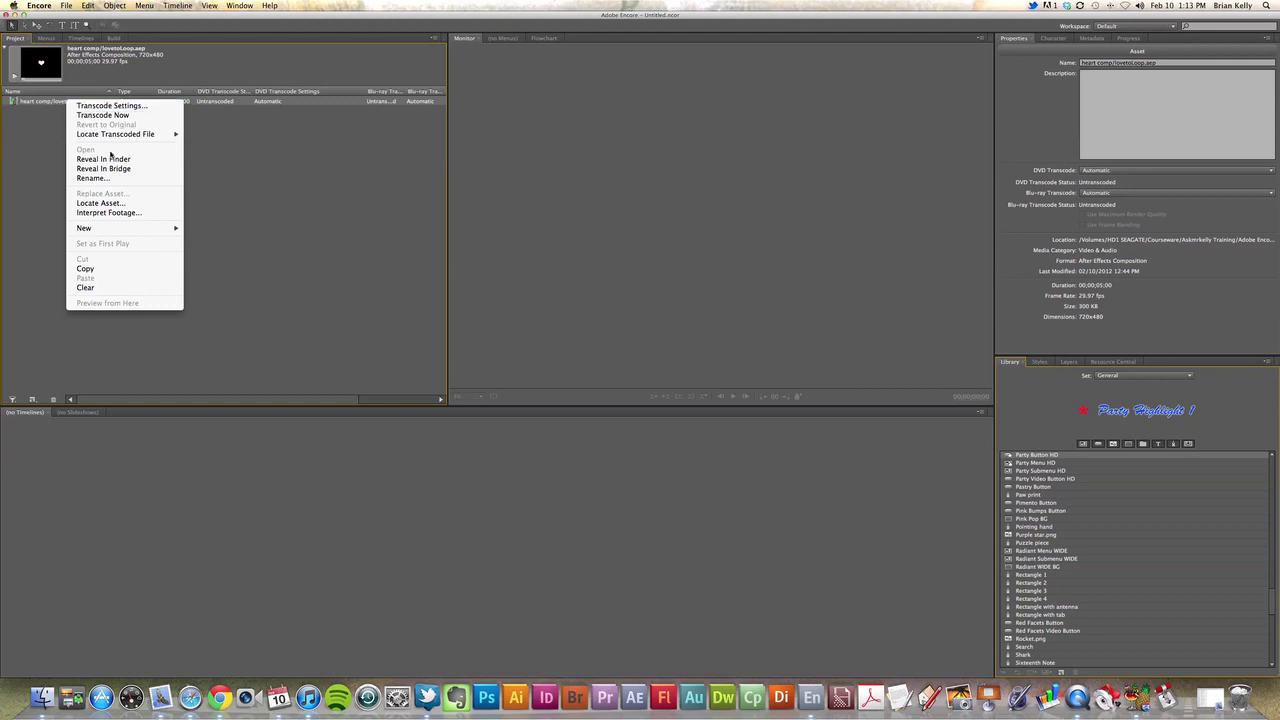
pyautogui.moveTo(152, 230)
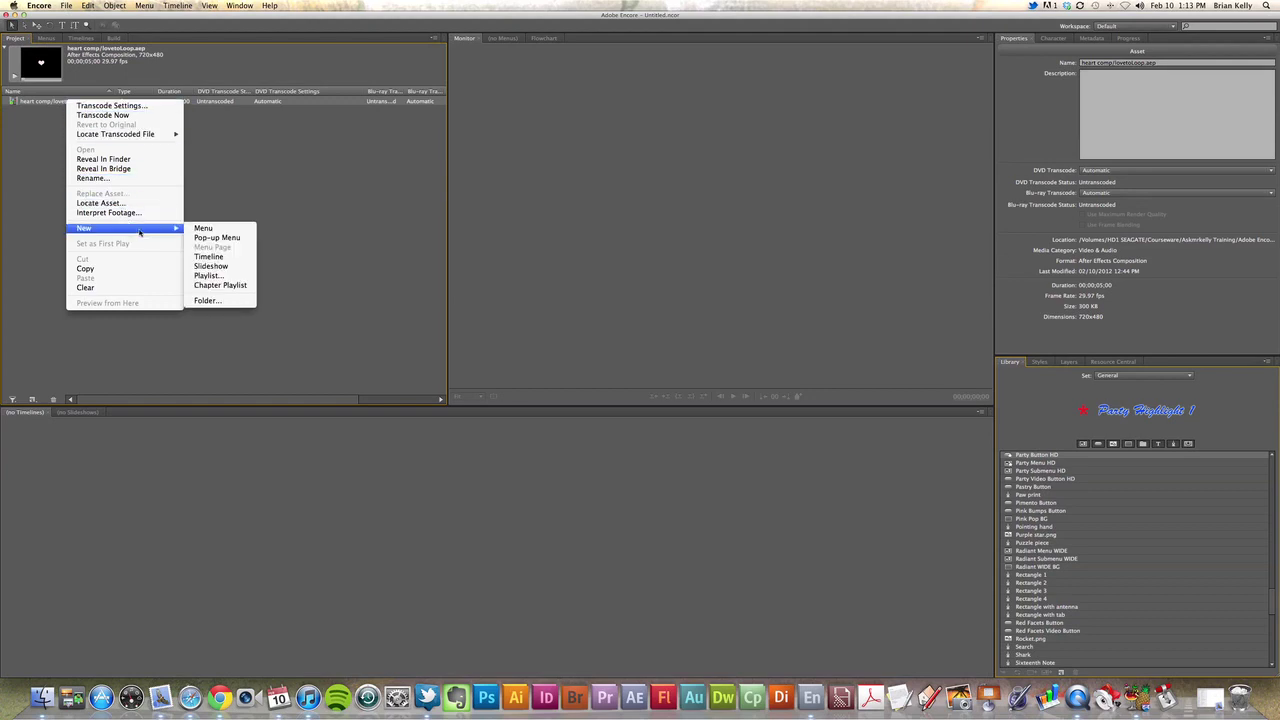
pyautogui.click(227, 256)
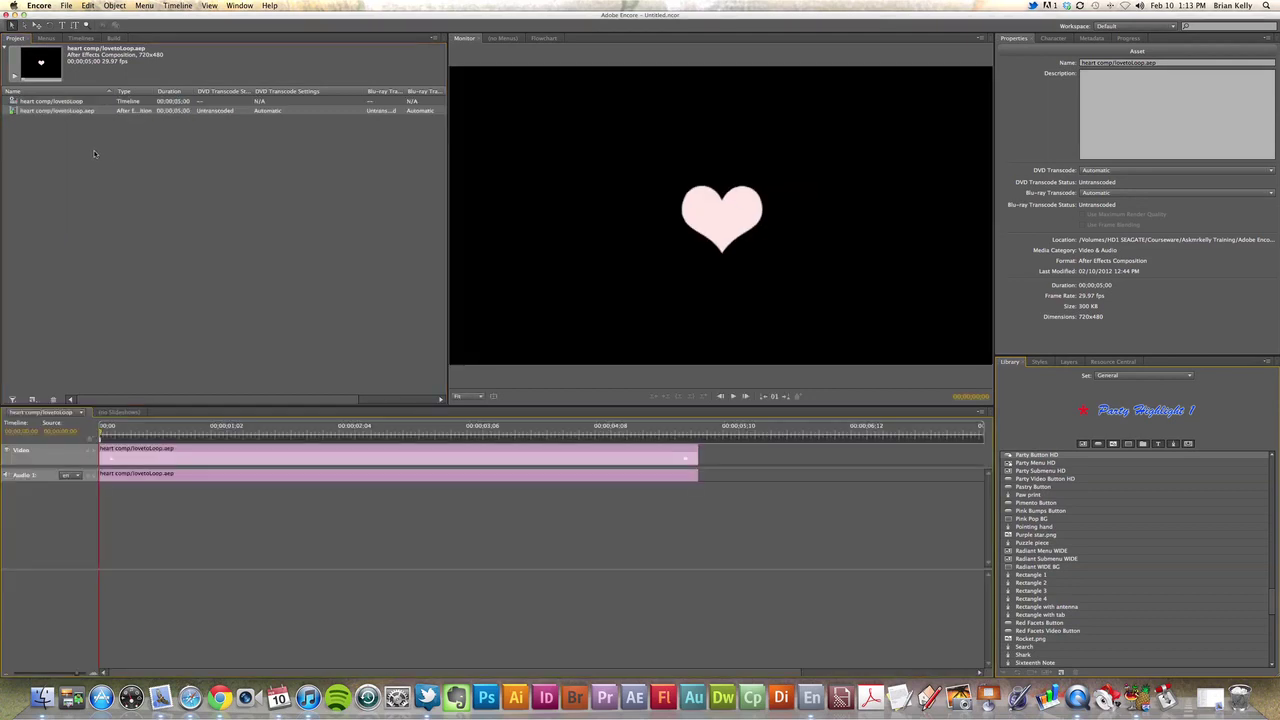
# - Set the heart comp/lovetoLoop timeline as First Play and verify Clear First Play appears
pyautogui.click(69, 6)
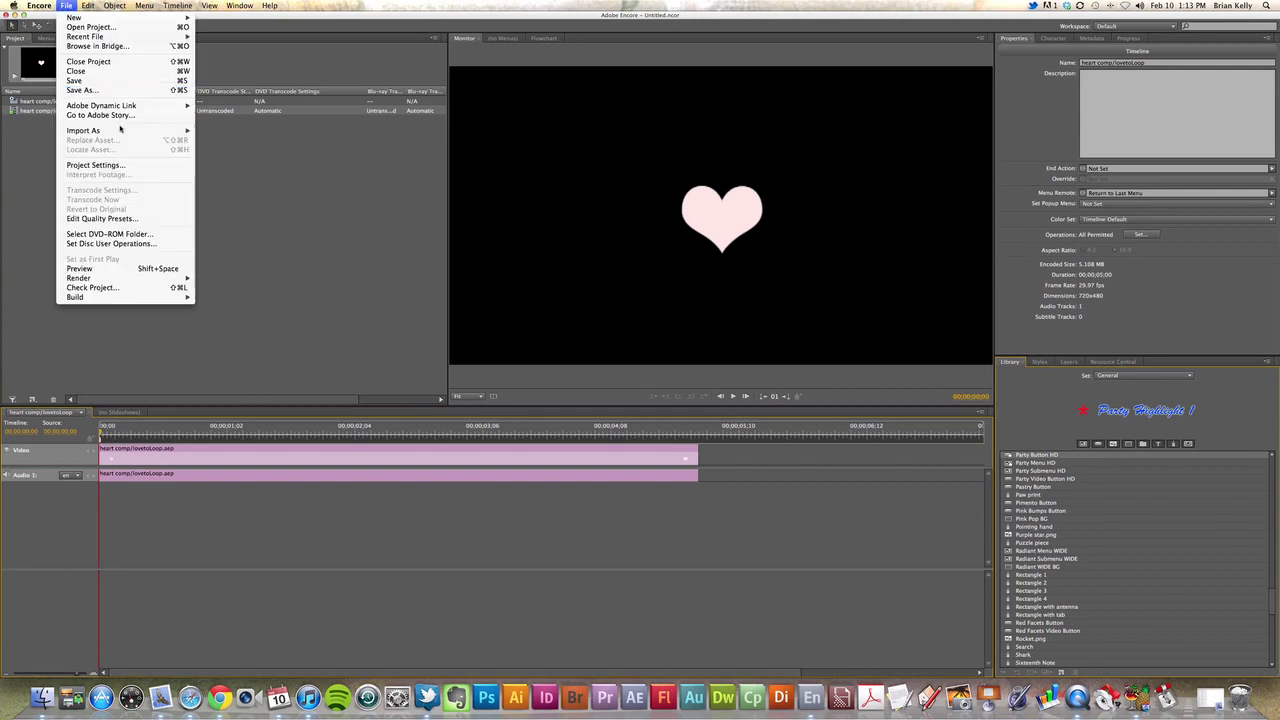
pyautogui.moveTo(122, 131)
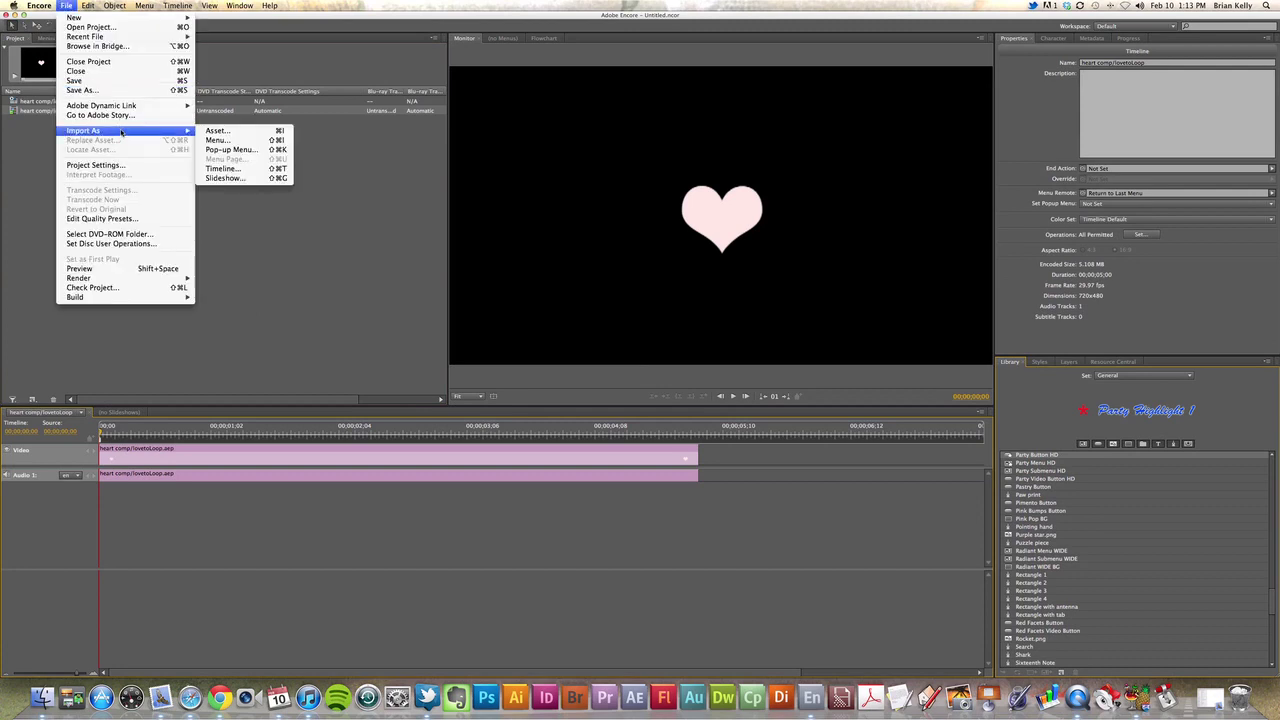
pyautogui.click(232, 170)
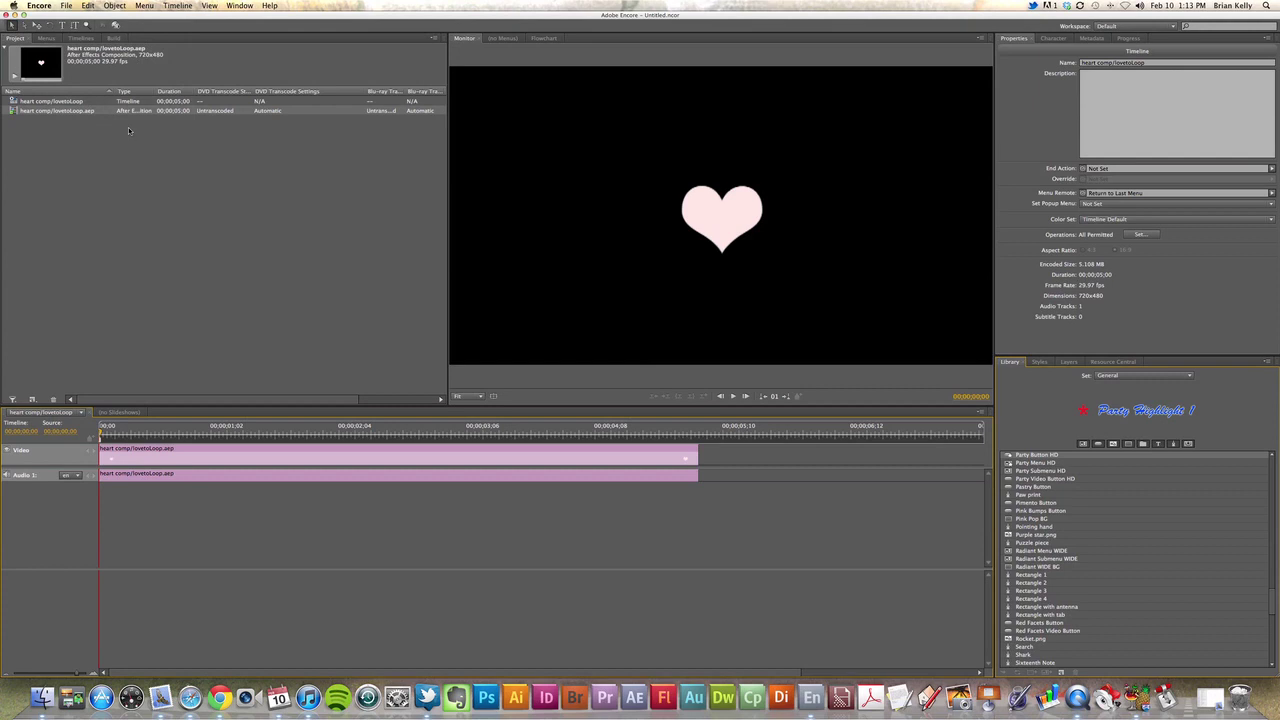
pyautogui.click(56, 101)
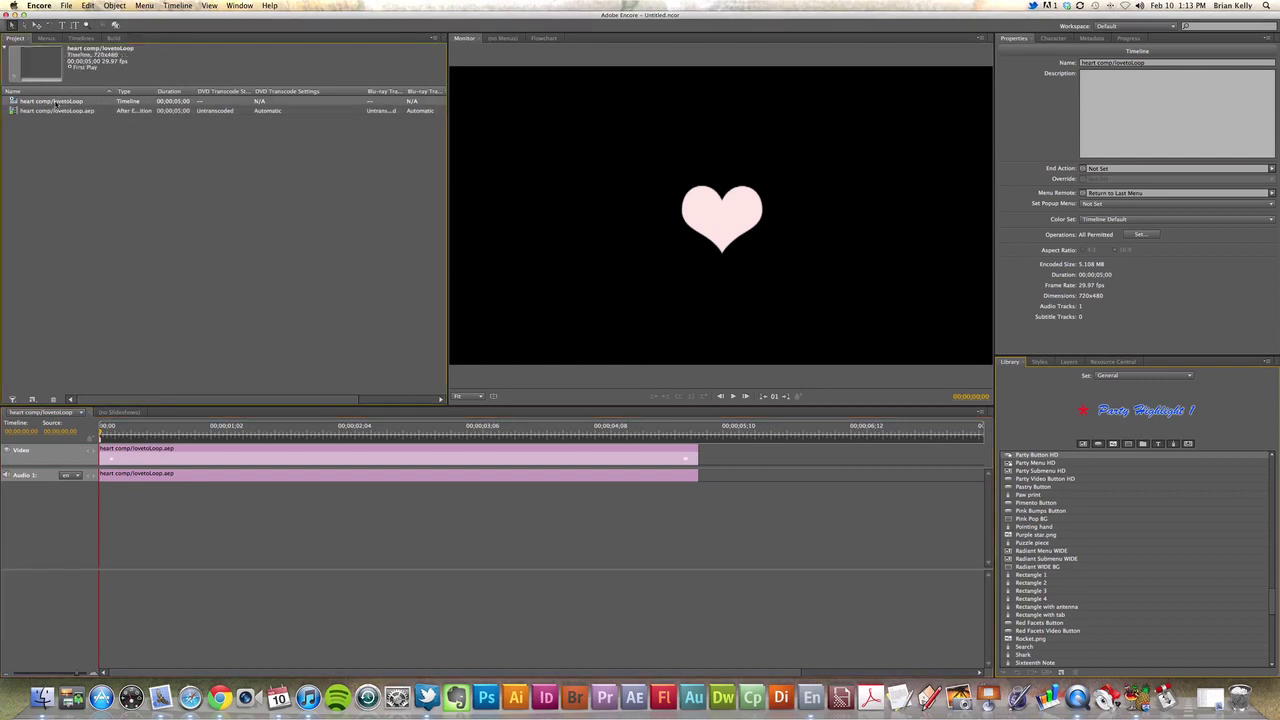
pyautogui.click(66, 5)
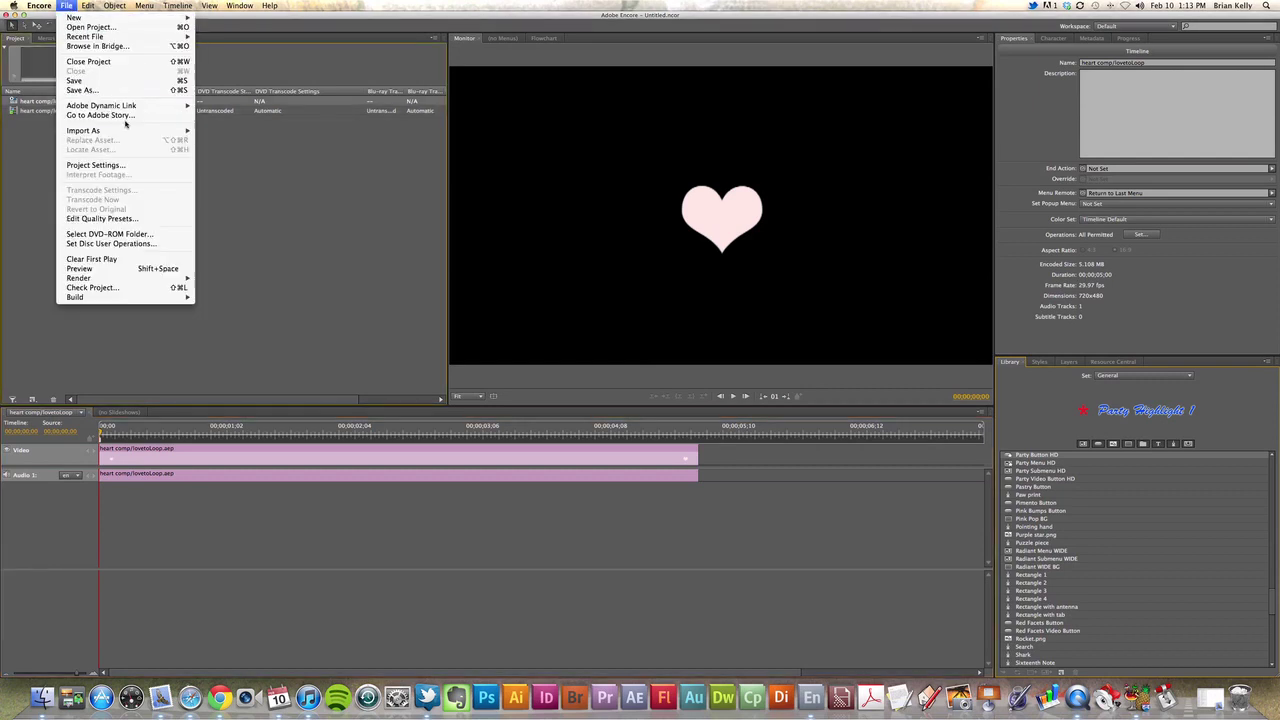
pyautogui.moveTo(127, 106)
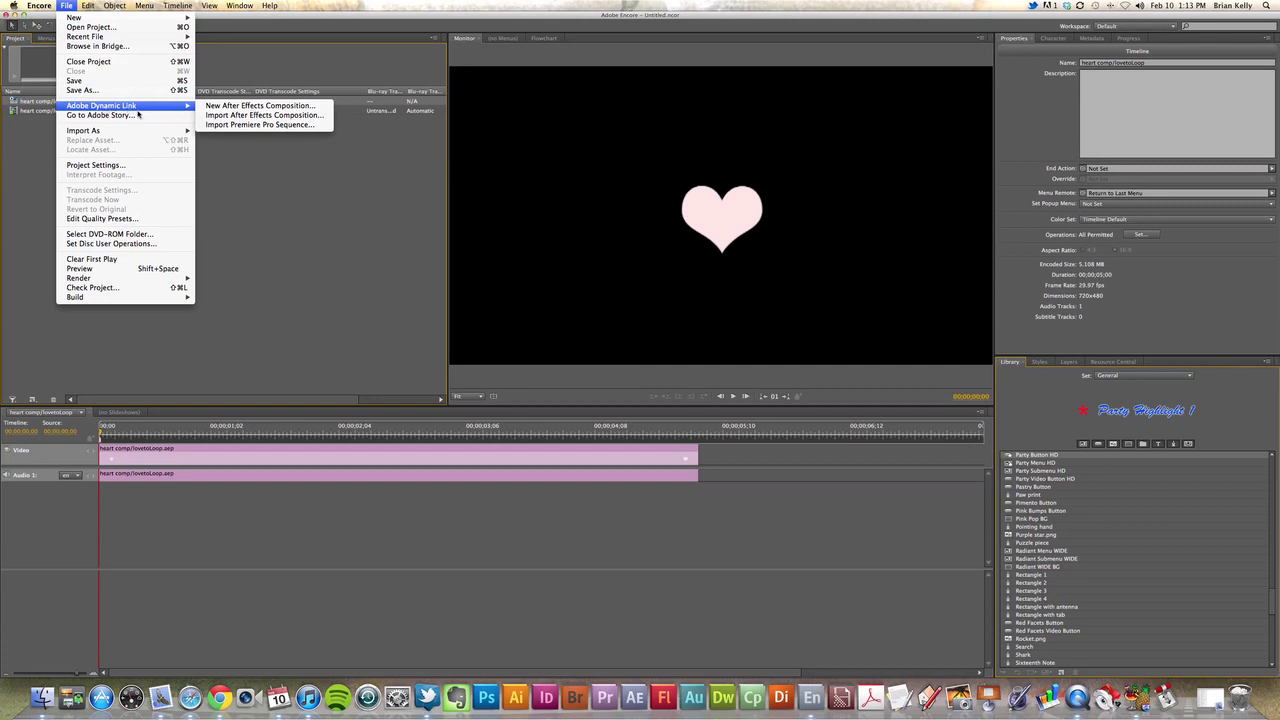
pyautogui.click(265, 177)
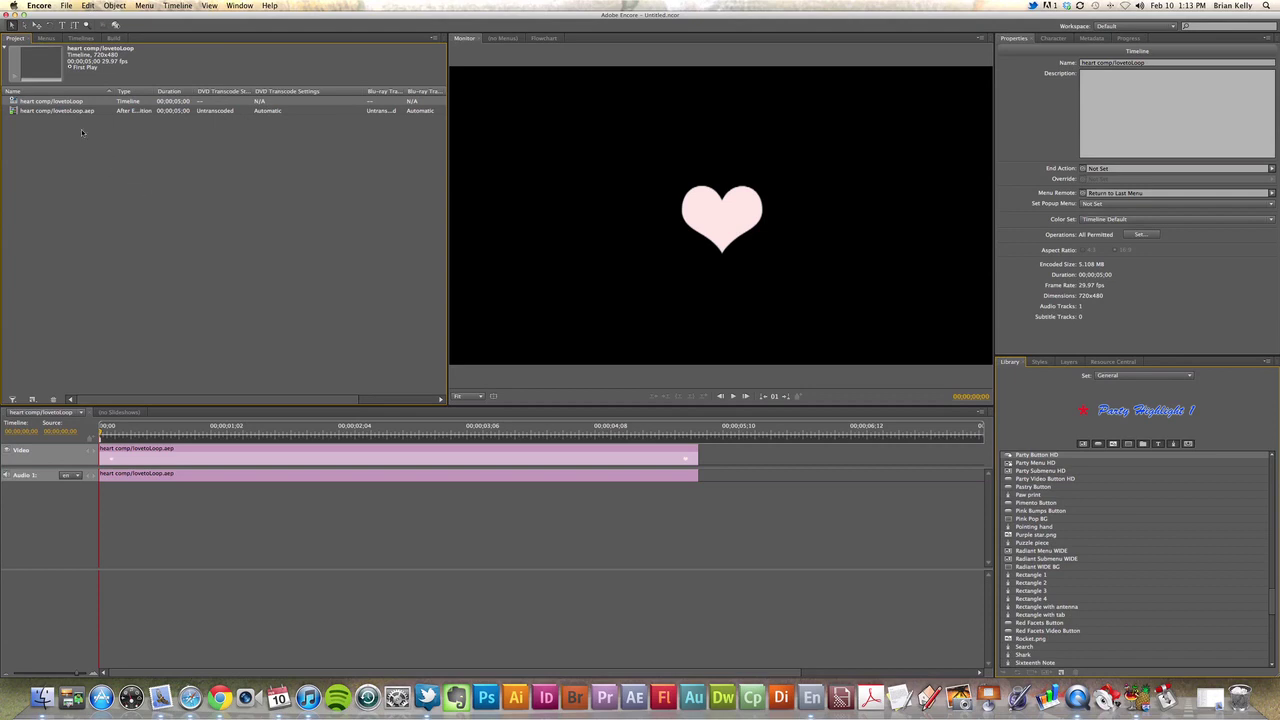
# - In Disc properties, set First Play to heart comp/lovetoLoop > Chapter 1
pyautogui.click(129, 164)
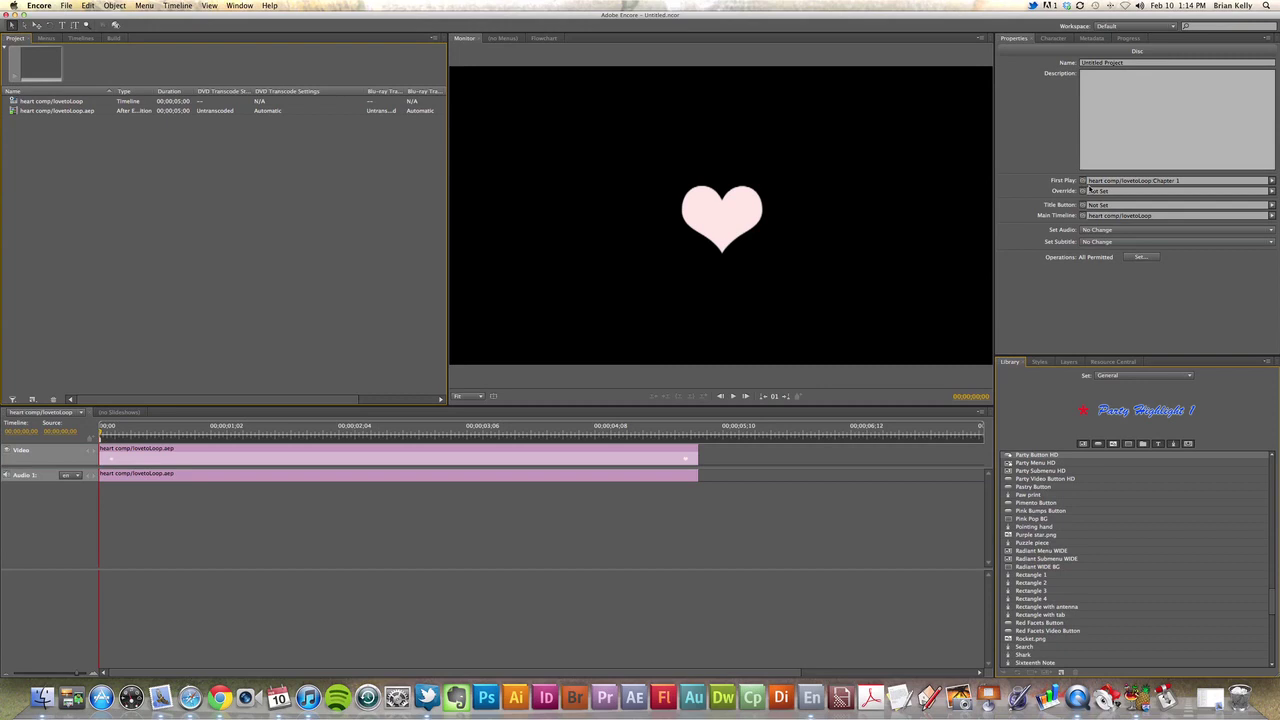
pyautogui.click(1271, 181)
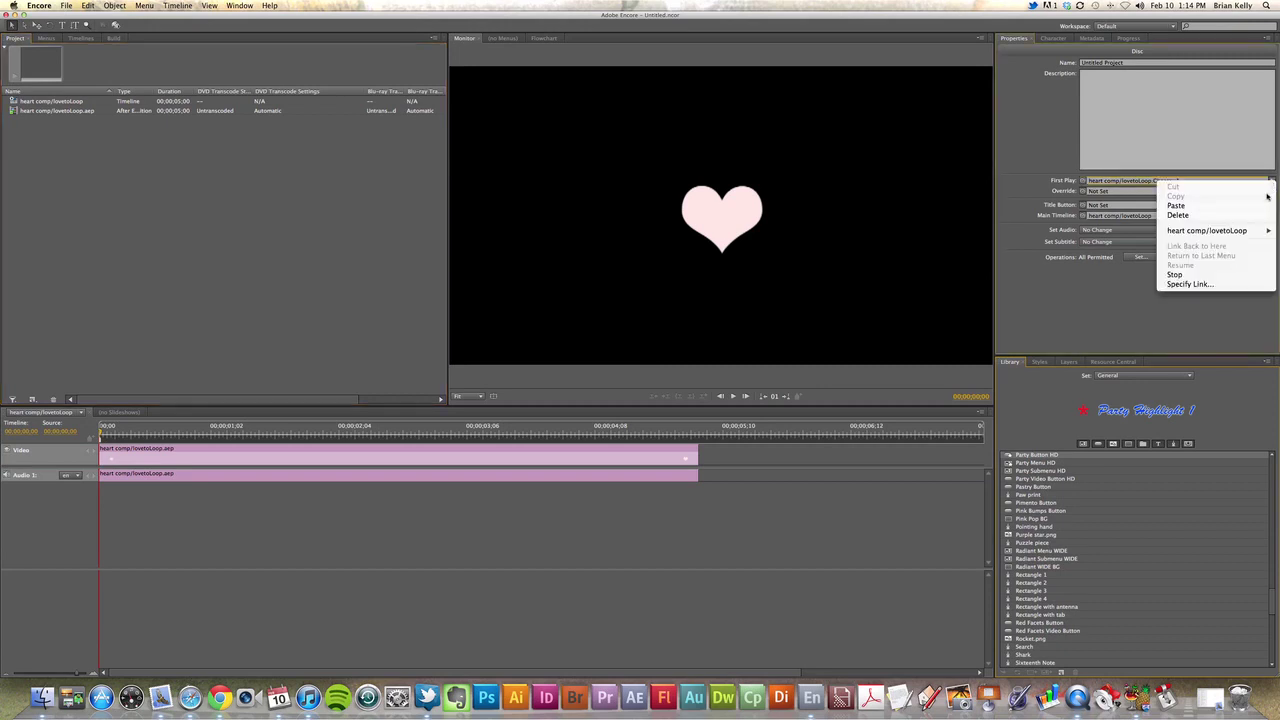
pyautogui.moveTo(1245, 236)
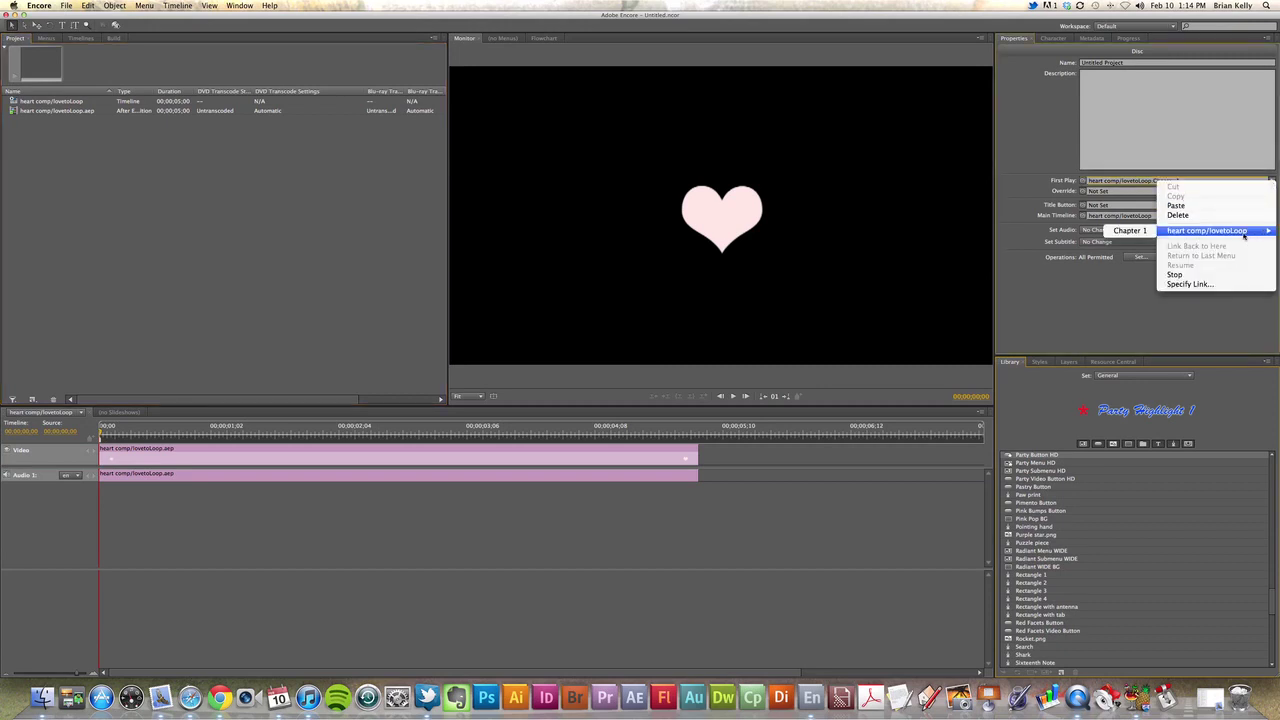
pyautogui.click(1142, 232)
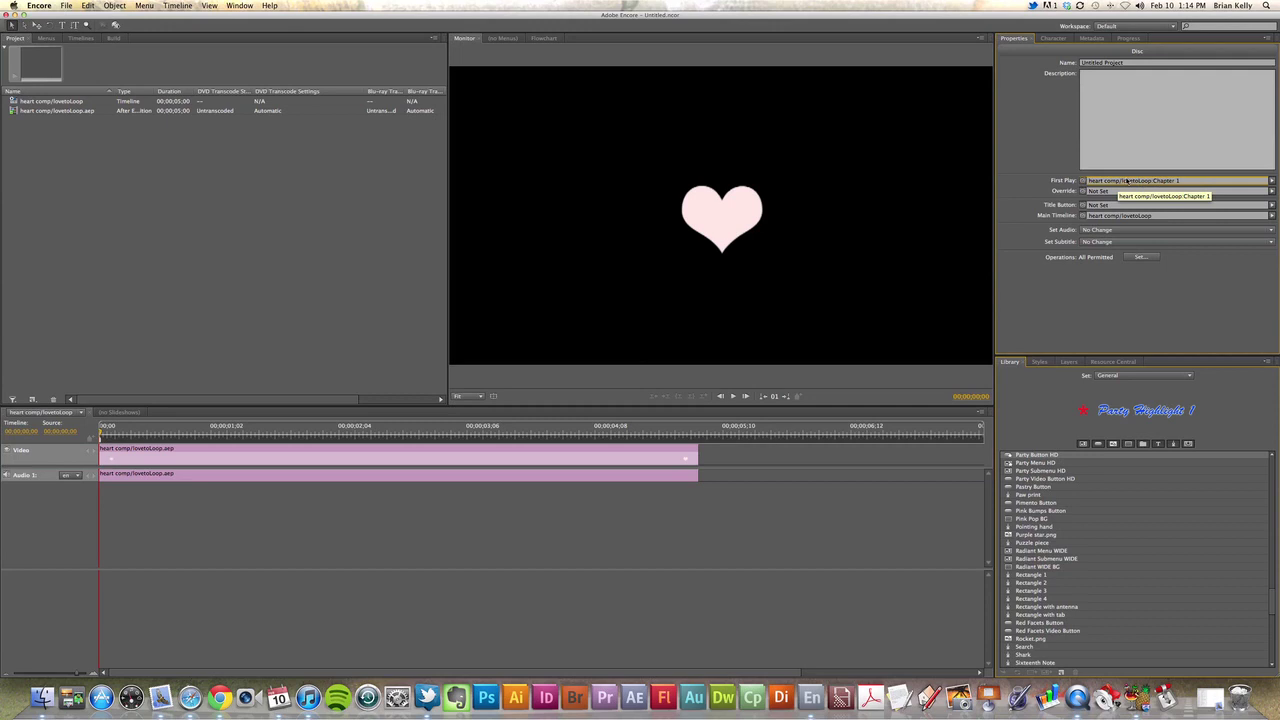
# - Set the disc's Title Button action to Stop
pyautogui.click(1270, 204)
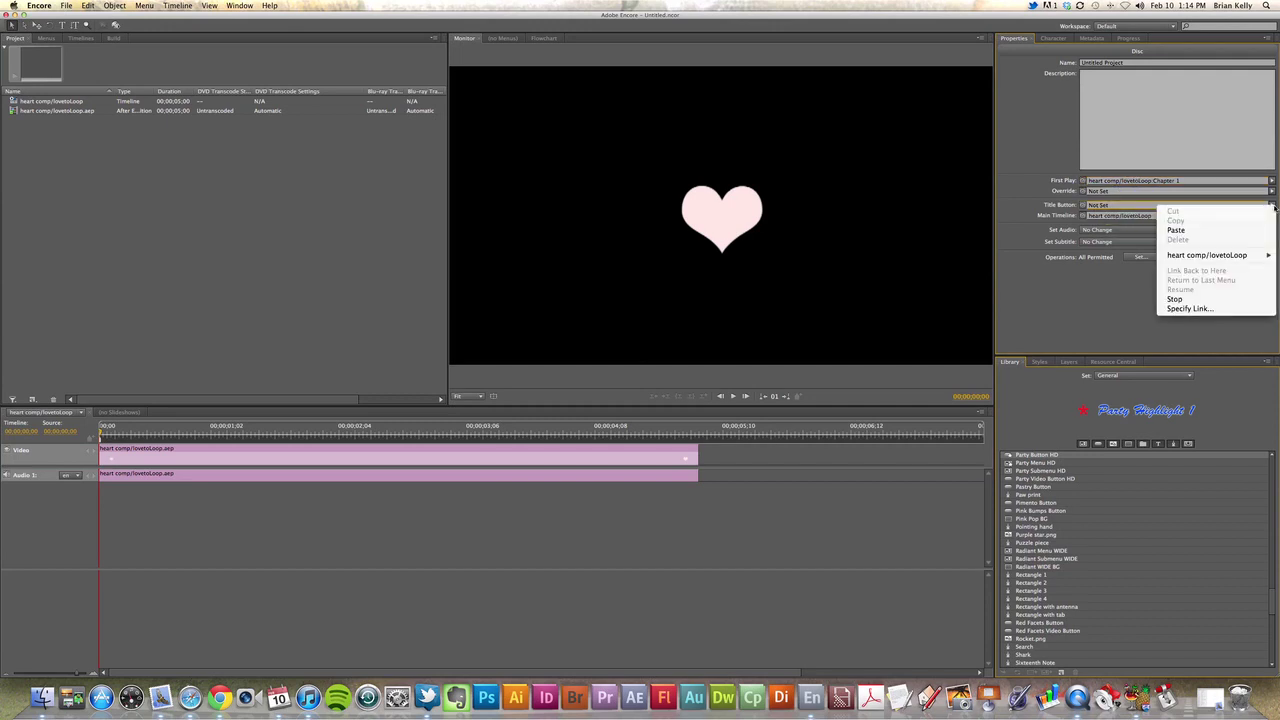
pyautogui.click(1228, 300)
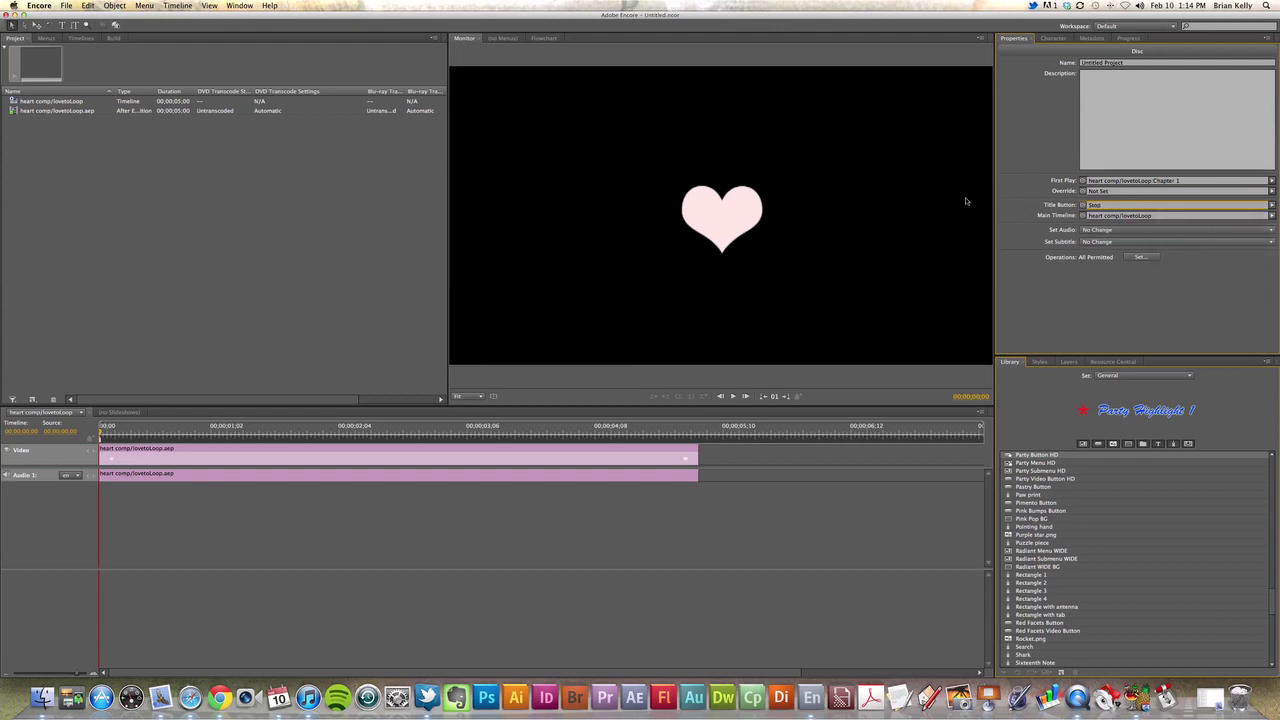
pyautogui.click(174, 153)
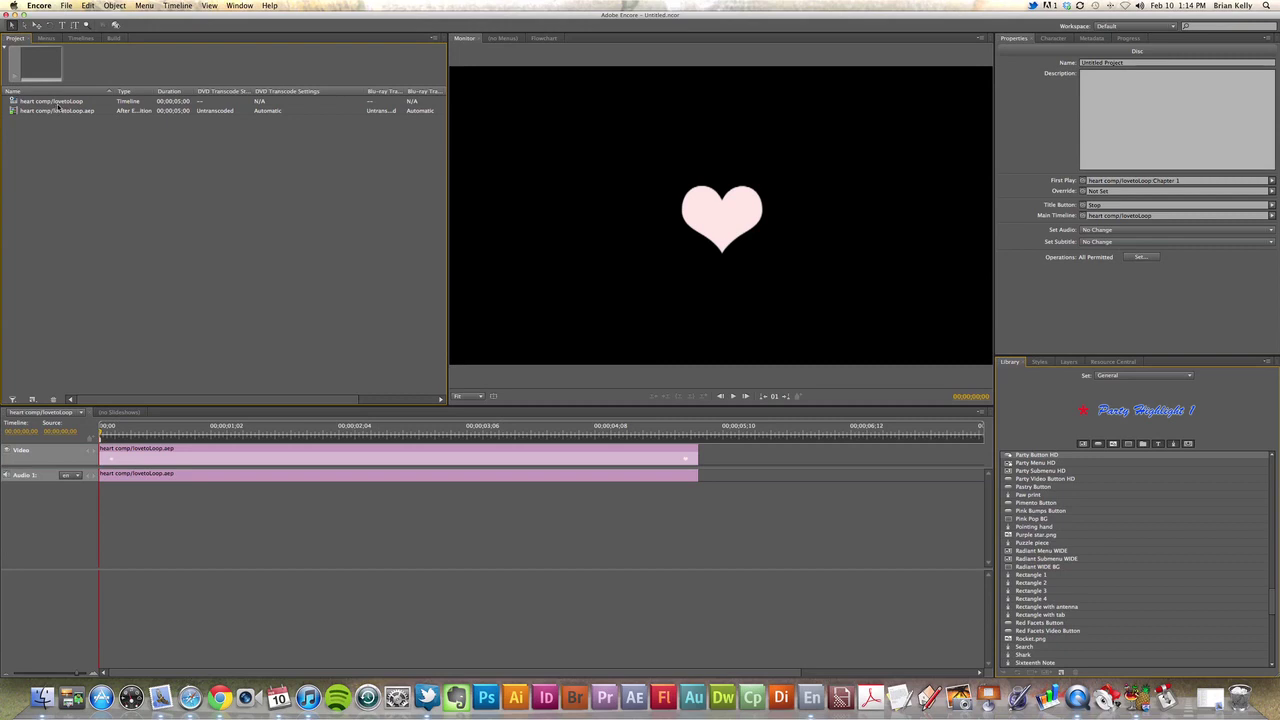
# - Set heart comp/lovetoLoop's End Action to its Chapter 1 and Menu Remote to Stop
pyautogui.click(52, 101)
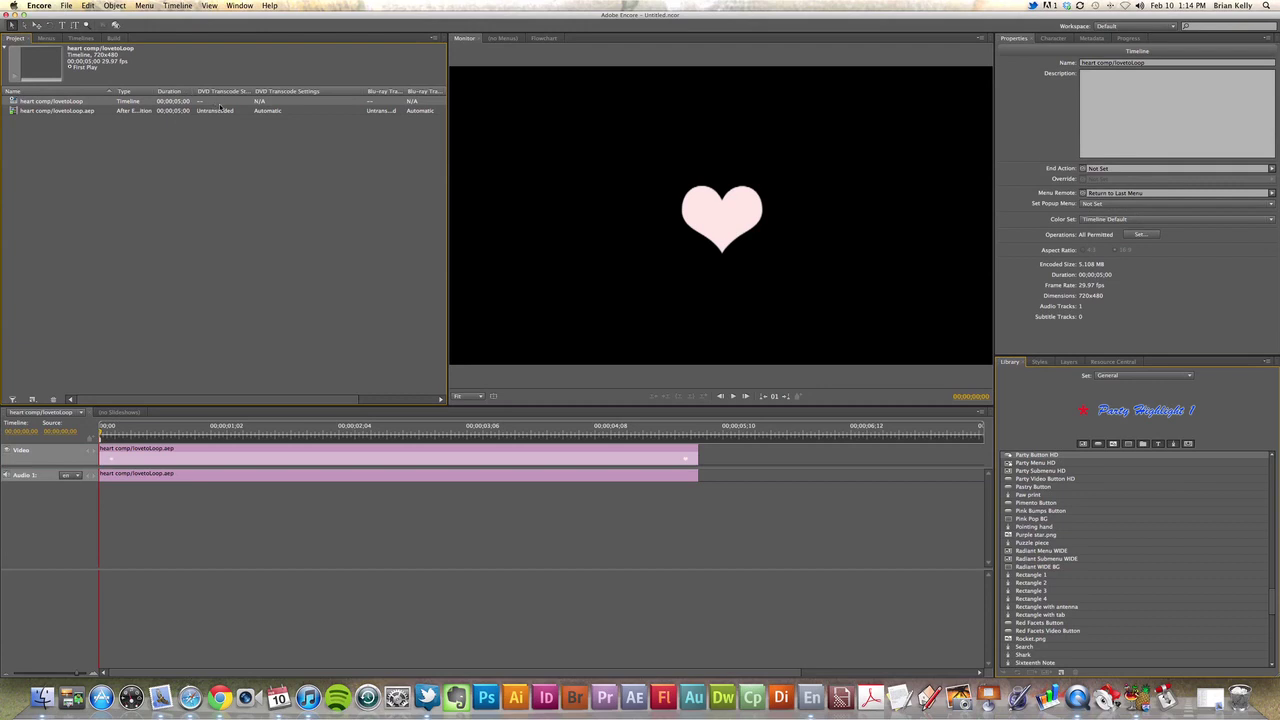
pyautogui.click(235, 149)
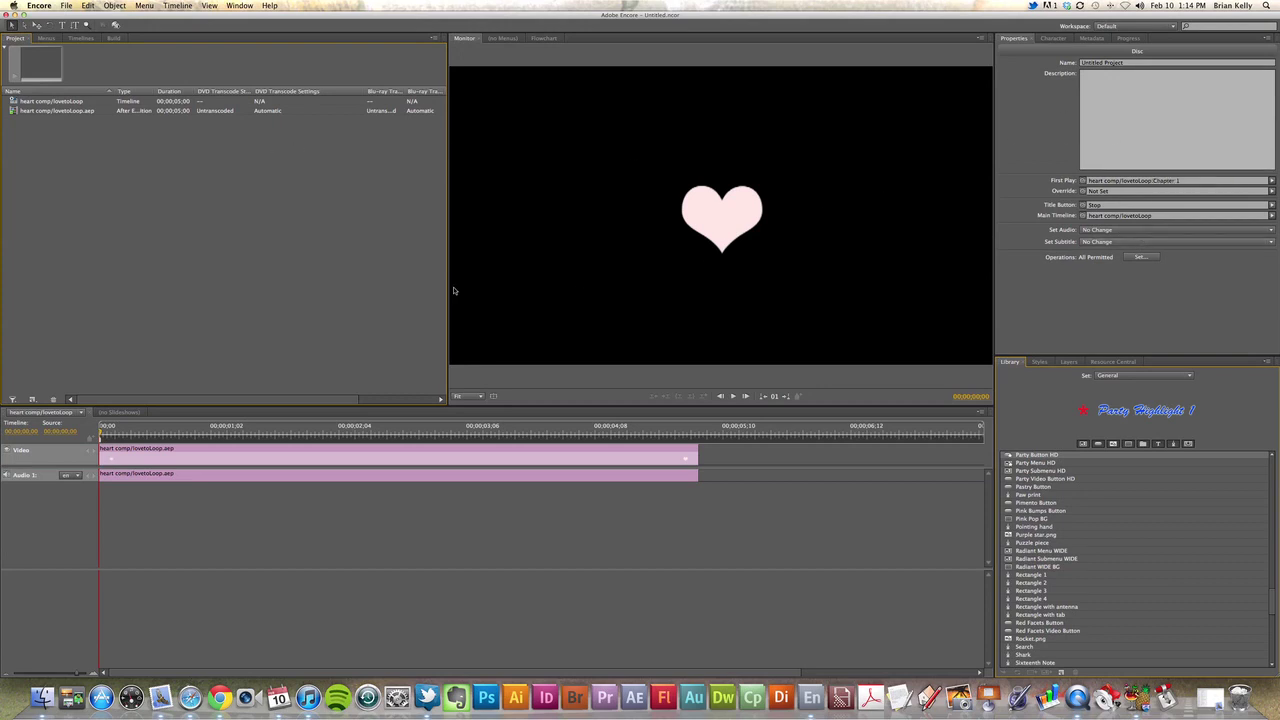
pyautogui.click(69, 102)
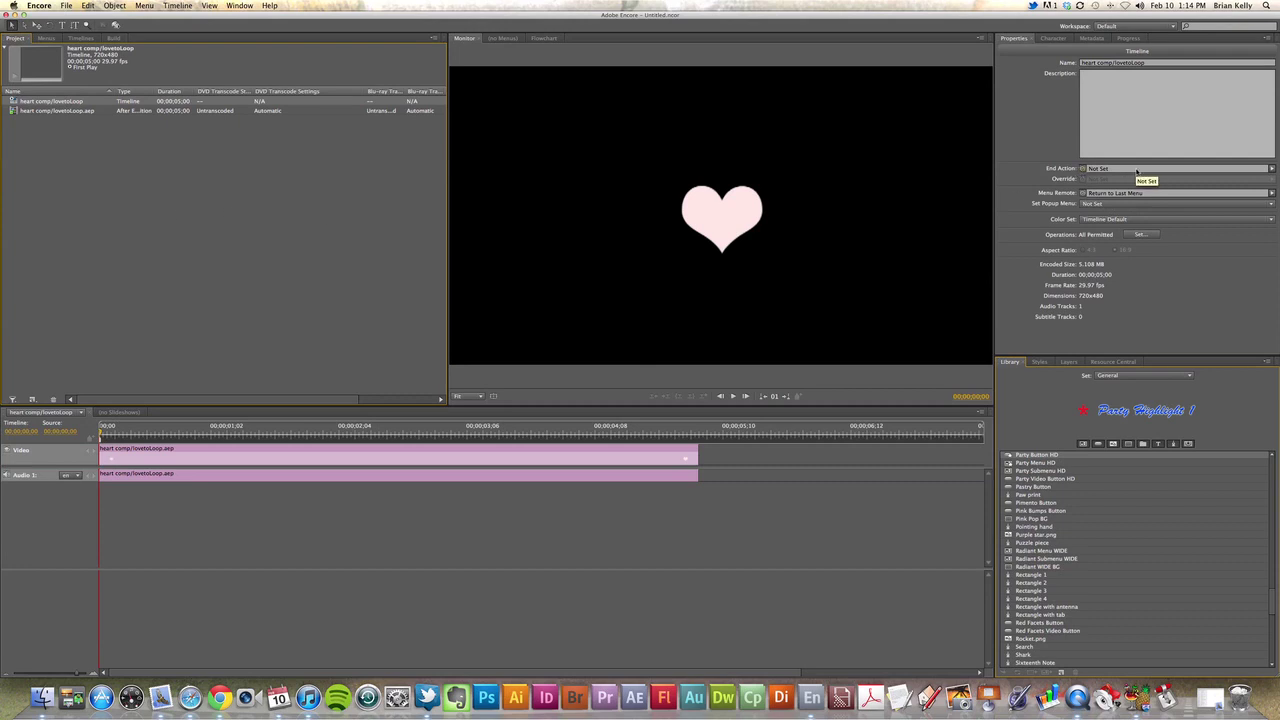
pyautogui.click(1273, 170)
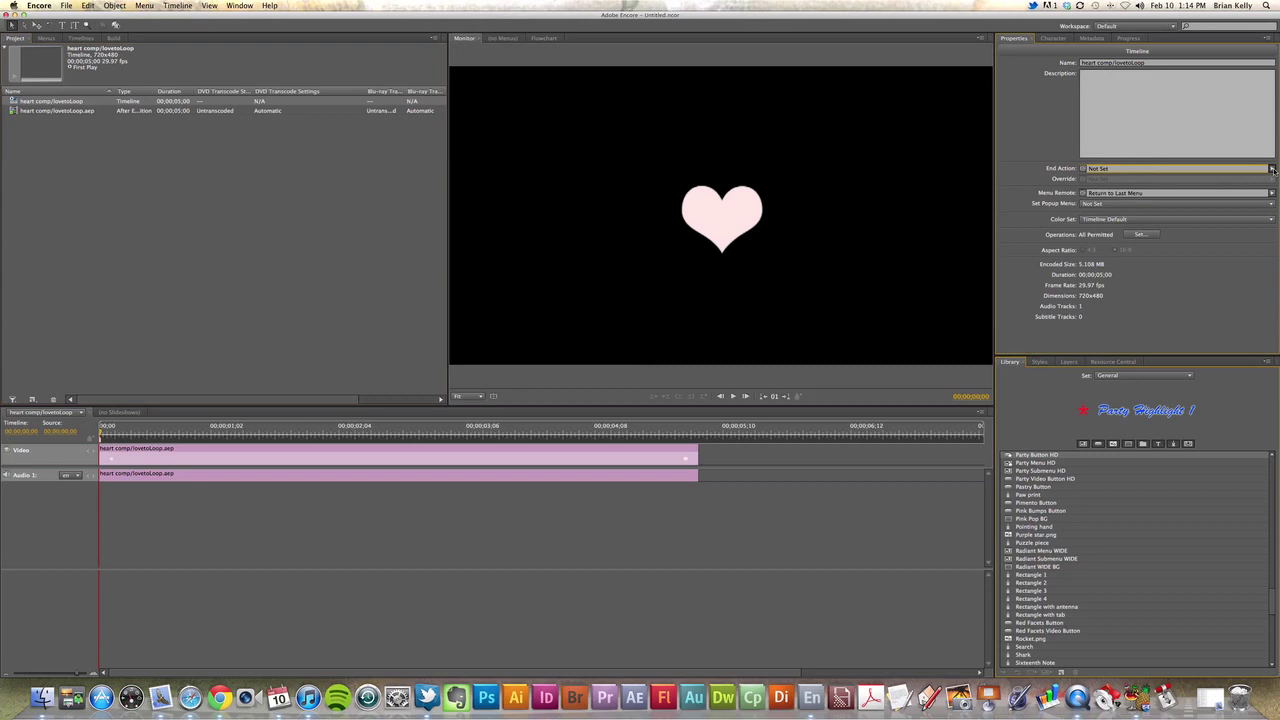
pyautogui.moveTo(1250, 219)
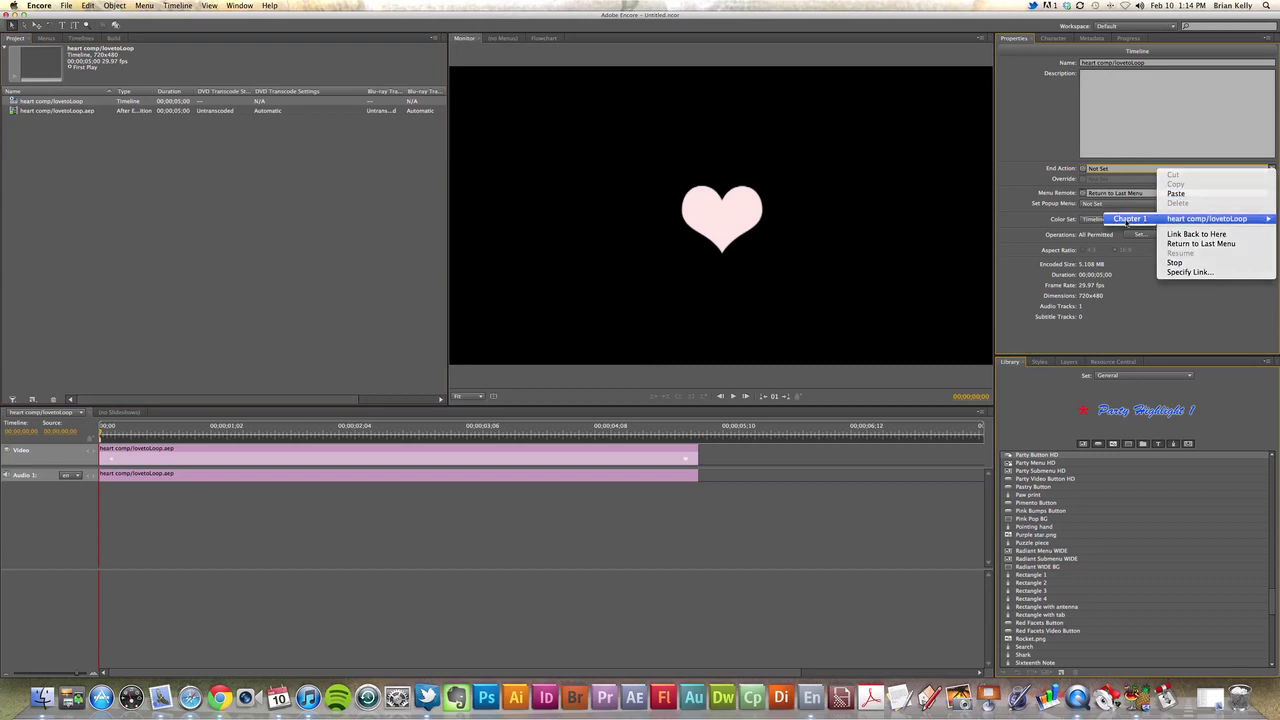
pyautogui.click(1127, 220)
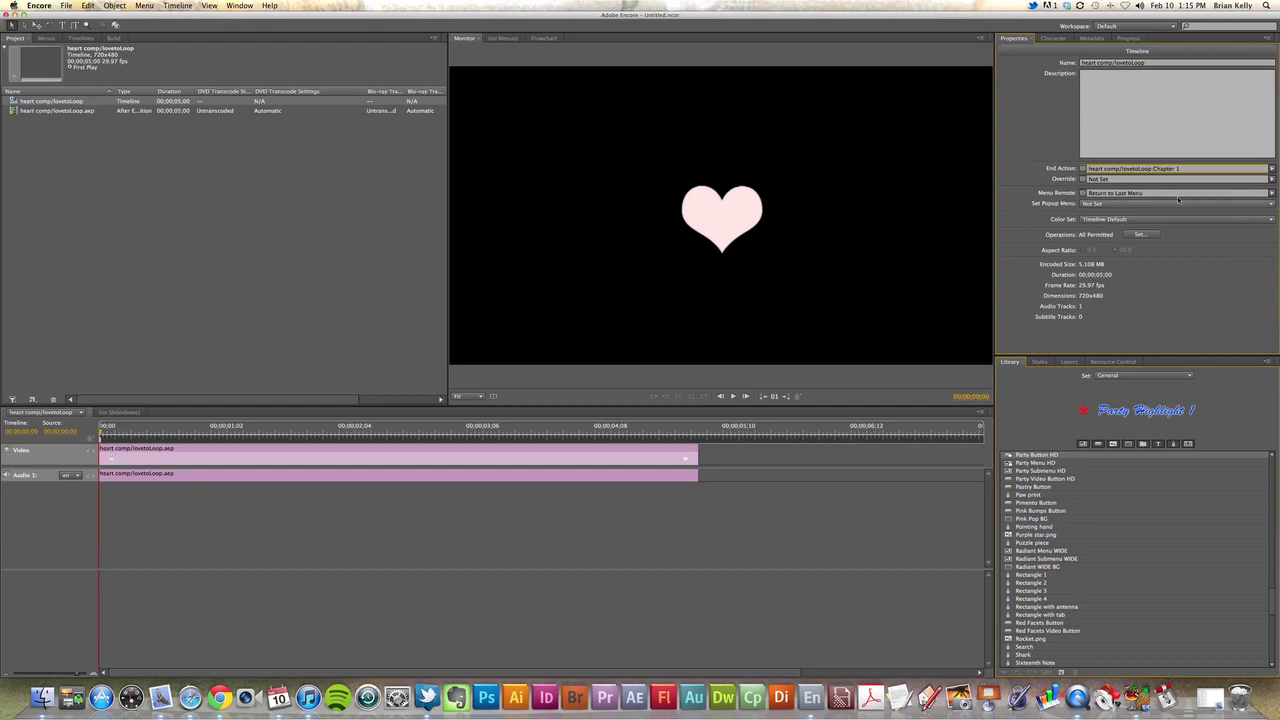
pyautogui.click(1272, 194)
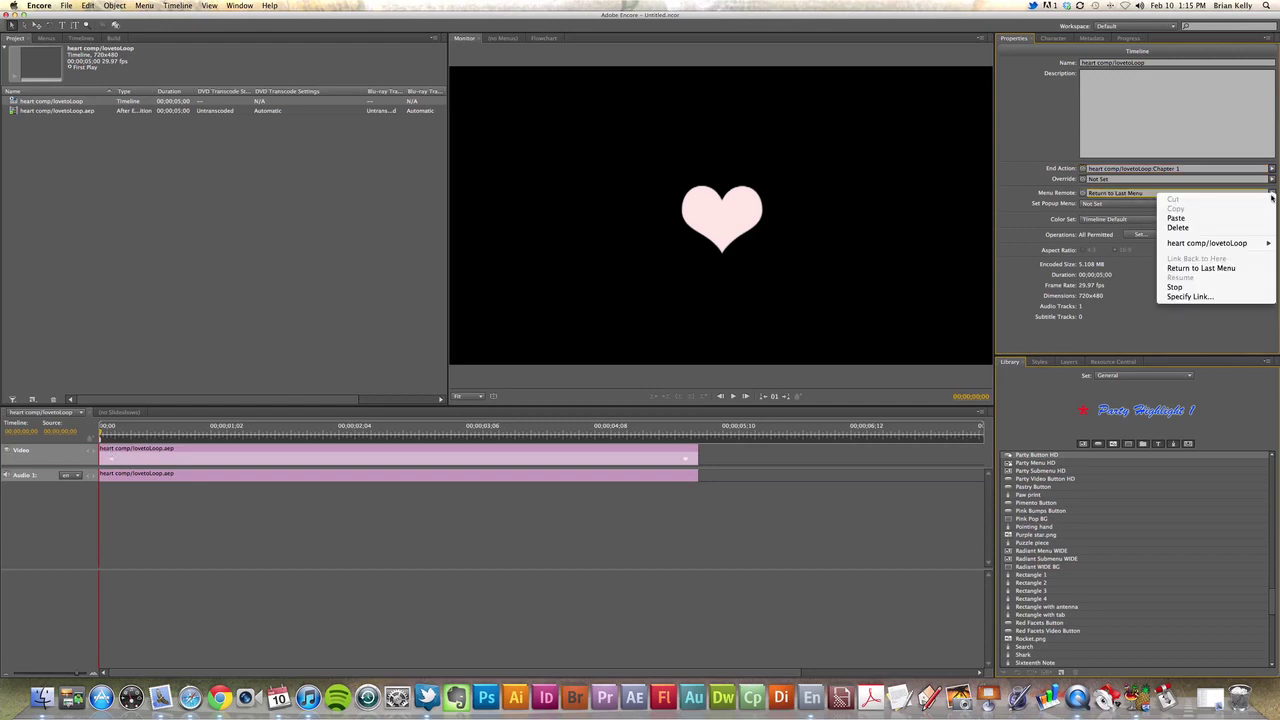
pyautogui.click(1232, 289)
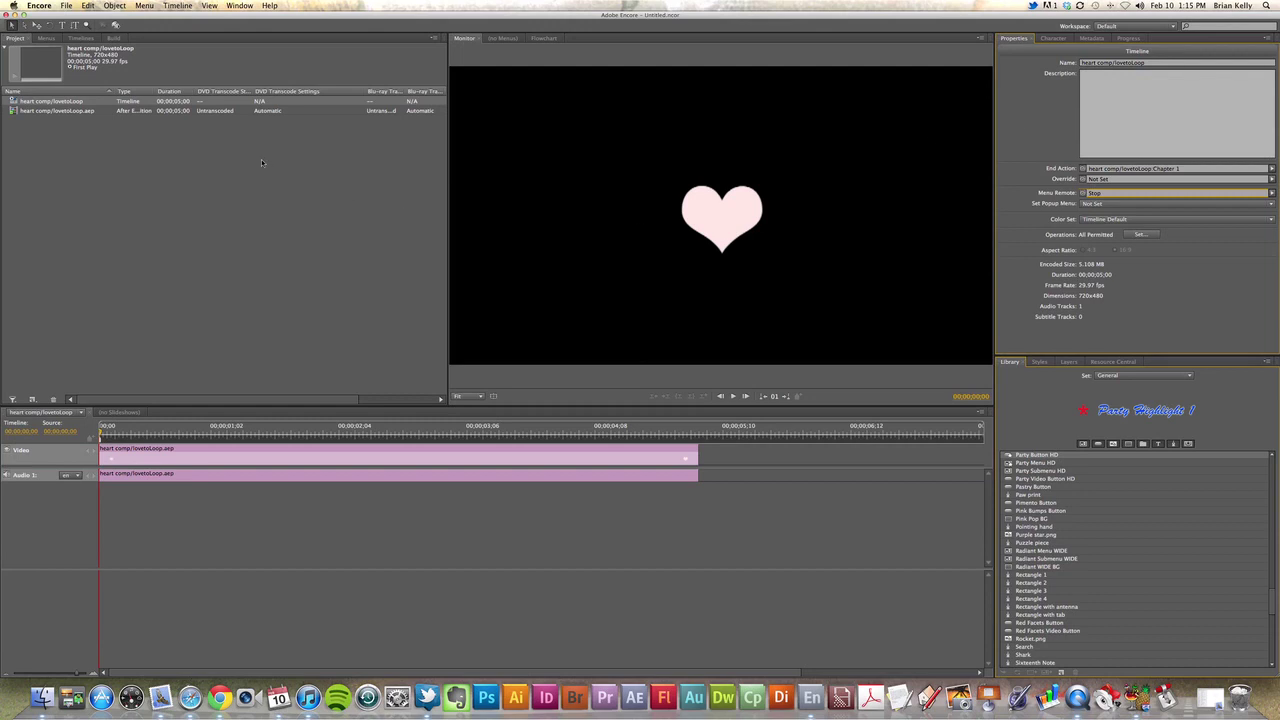
# - Run Check Project from the Build panel and close it after 'No Items Found'
pyautogui.click(117, 40)
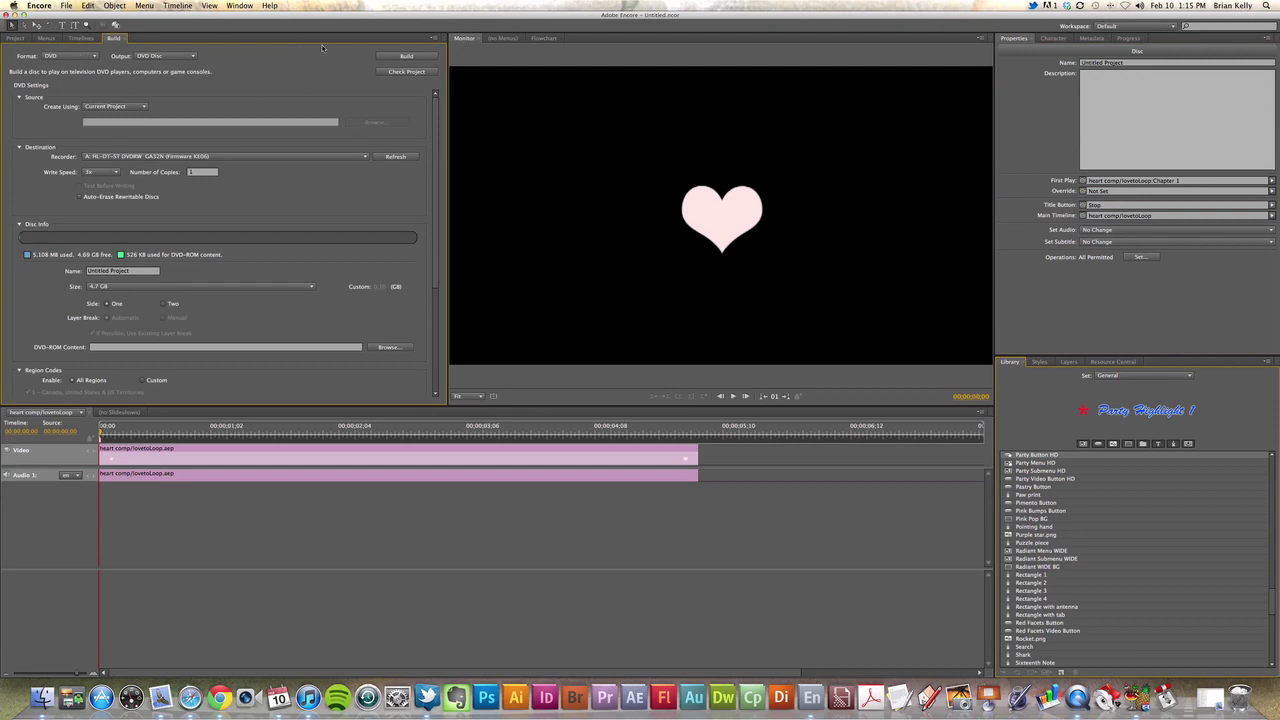
pyautogui.click(423, 73)
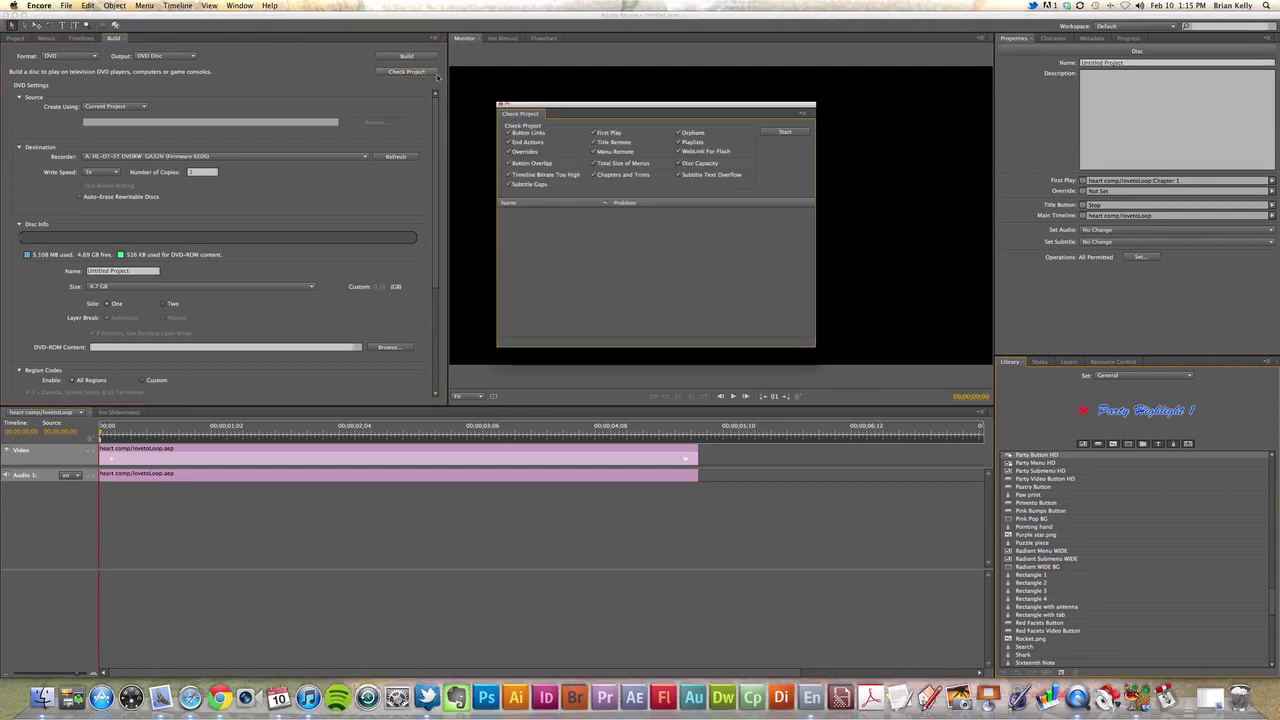
pyautogui.click(786, 131)
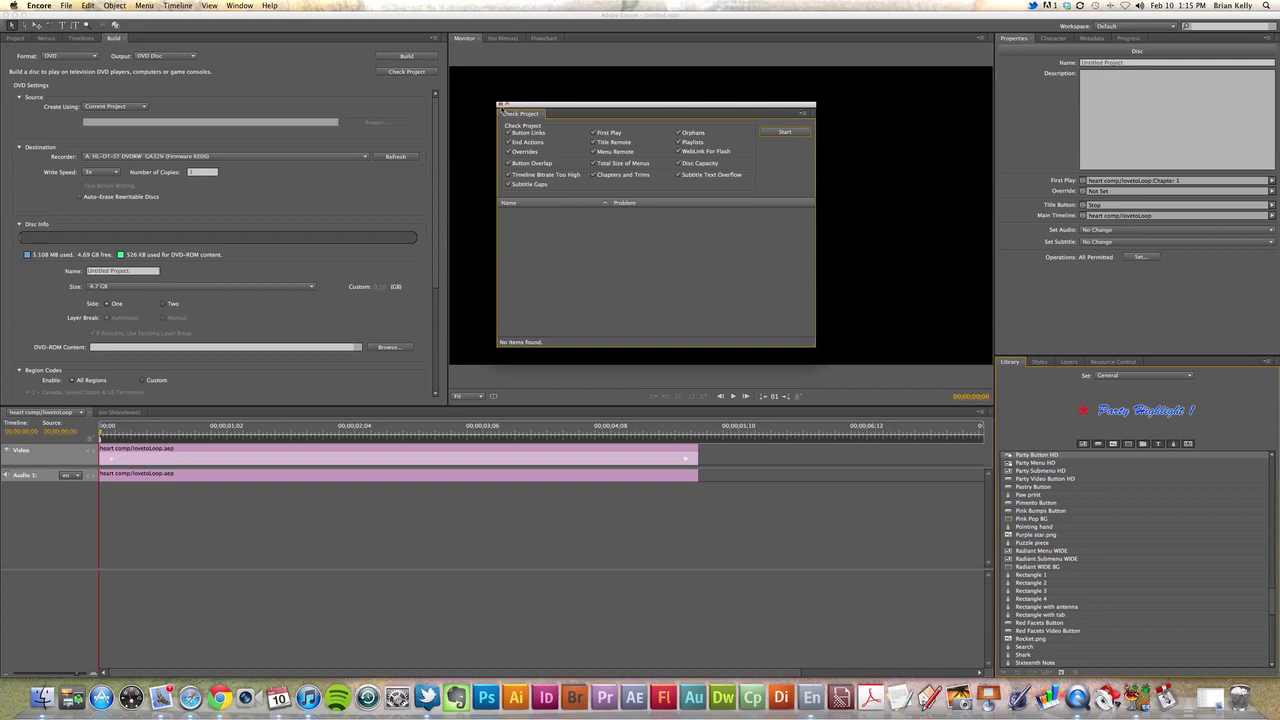
pyautogui.click(501, 104)
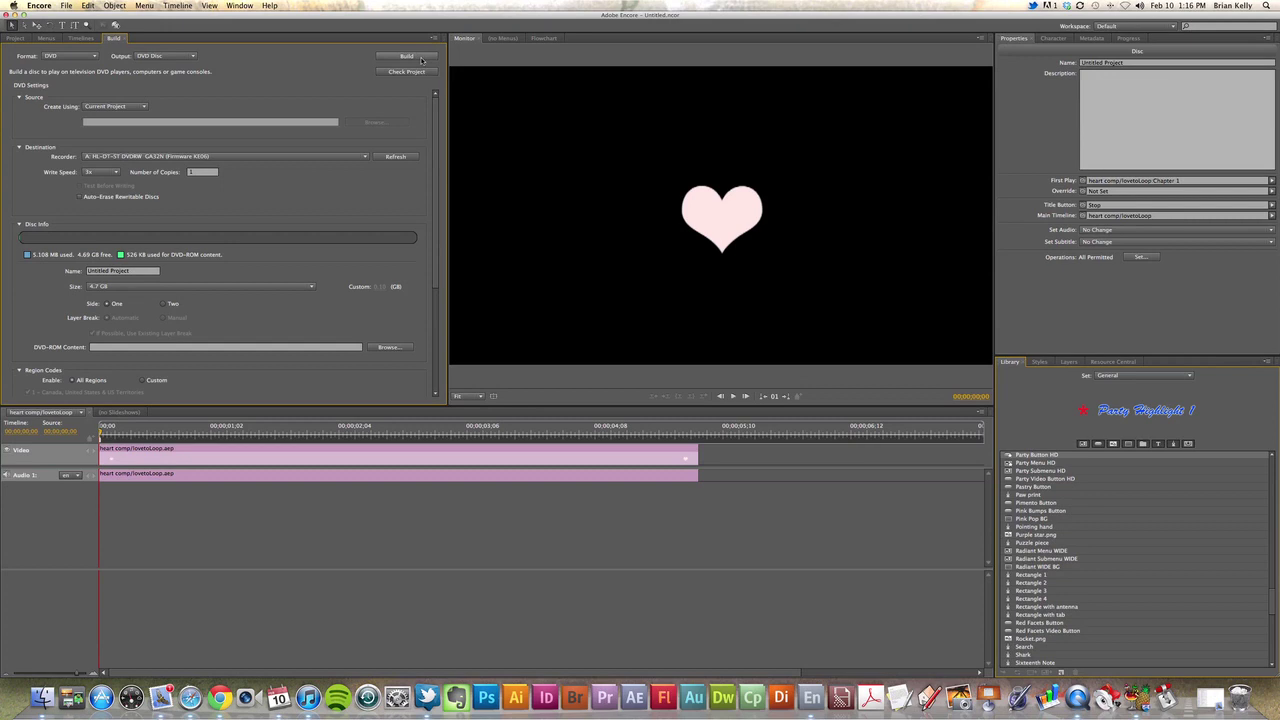
# - Start the DVD build, cancel the insert-DVD-media alert, and switch to QuickTime Player
pyautogui.click(421, 60)
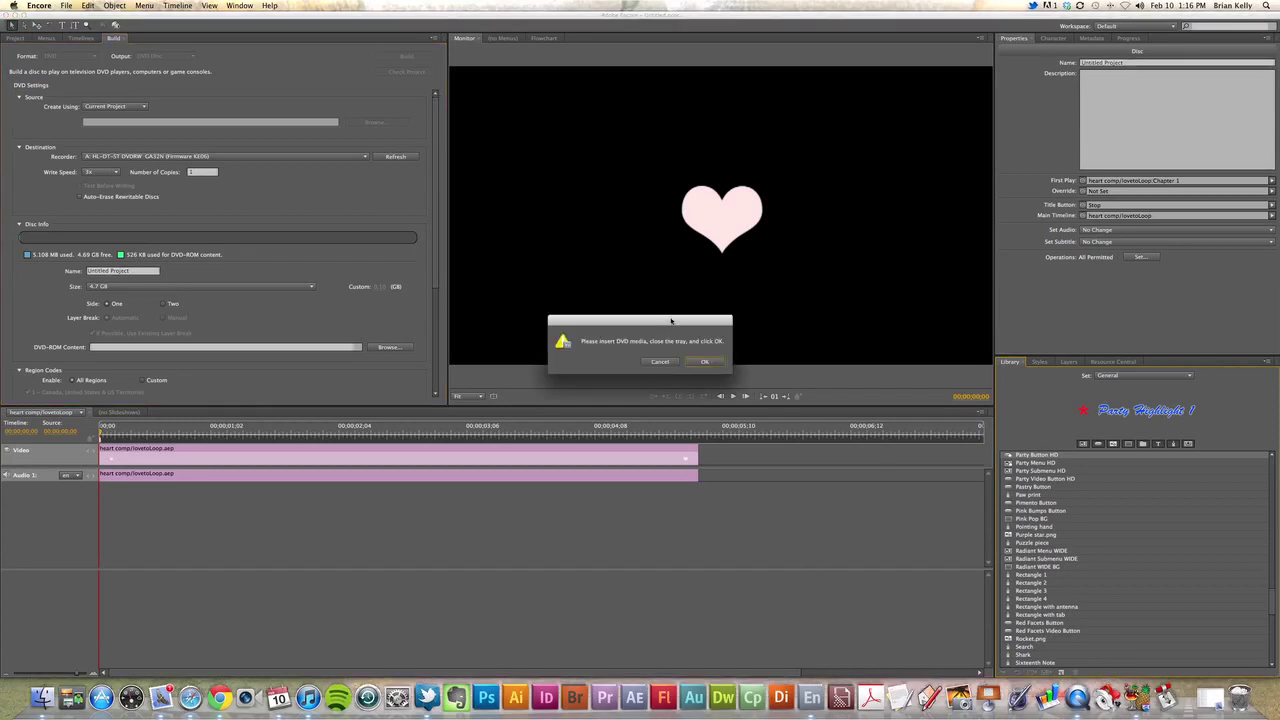
pyautogui.moveTo(671, 320); pyautogui.dragTo(727, 294)
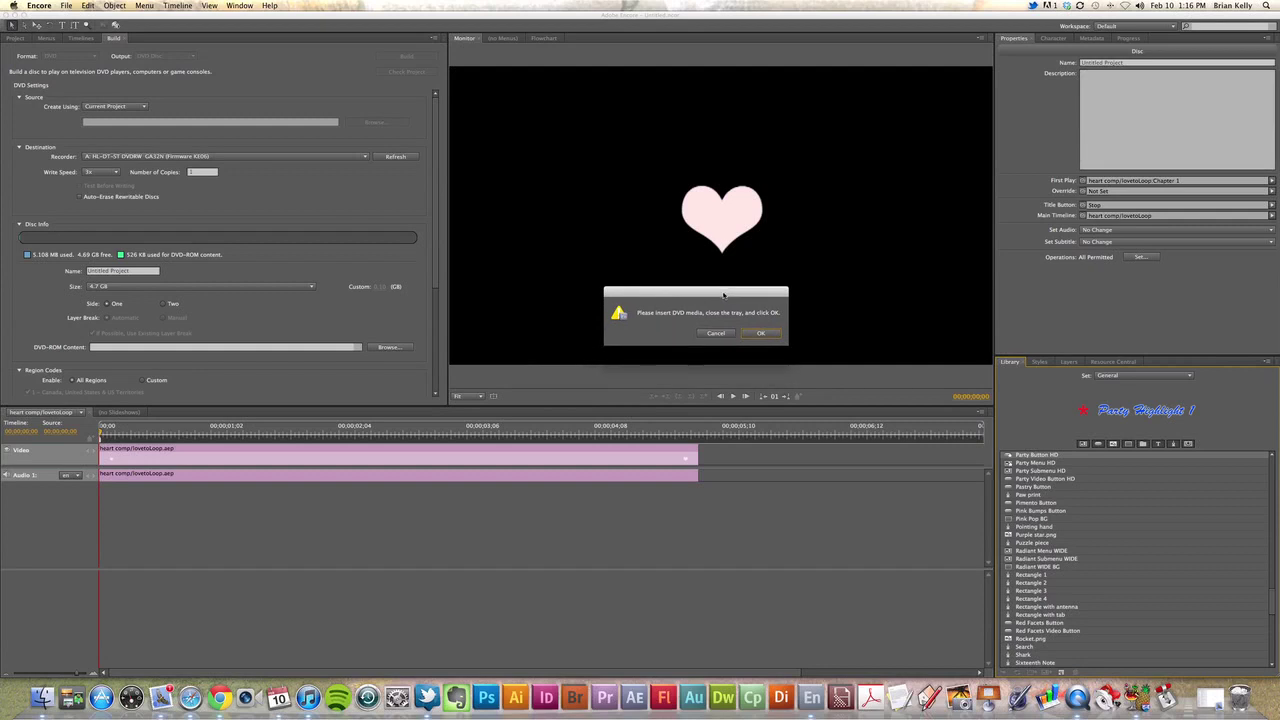
pyautogui.click(721, 334)
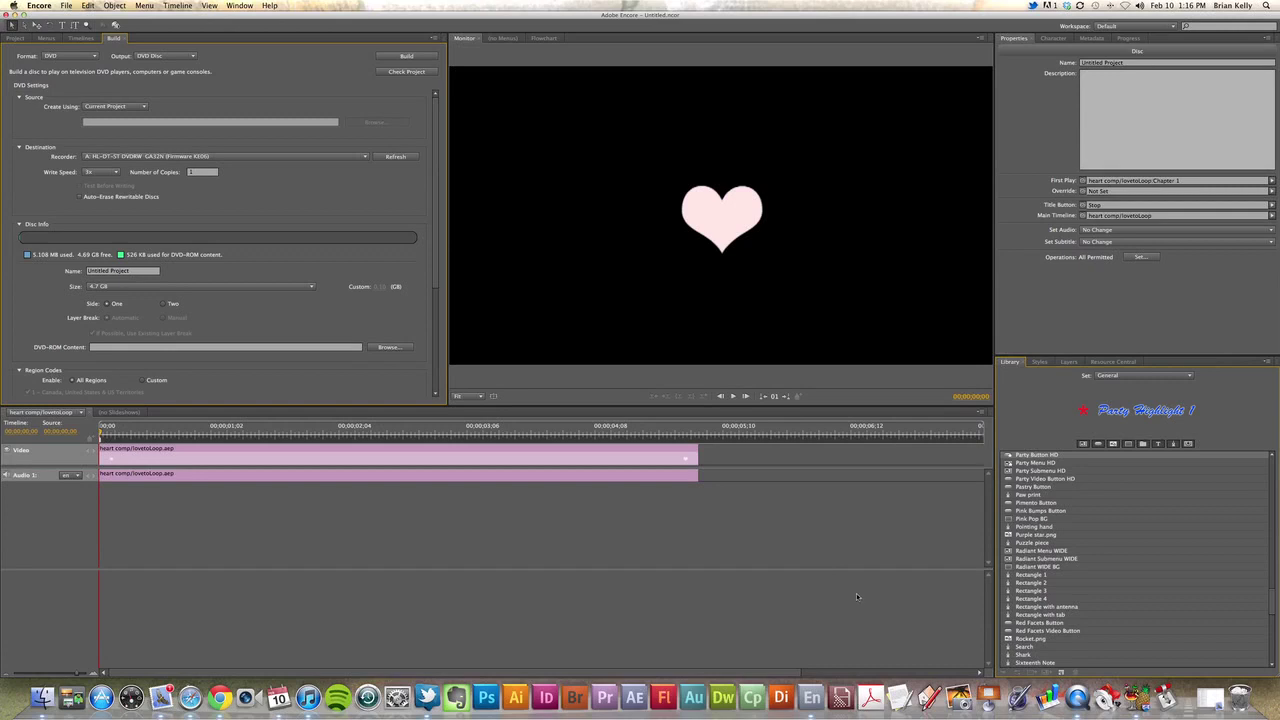
pyautogui.press('ctrl+super+Escape')
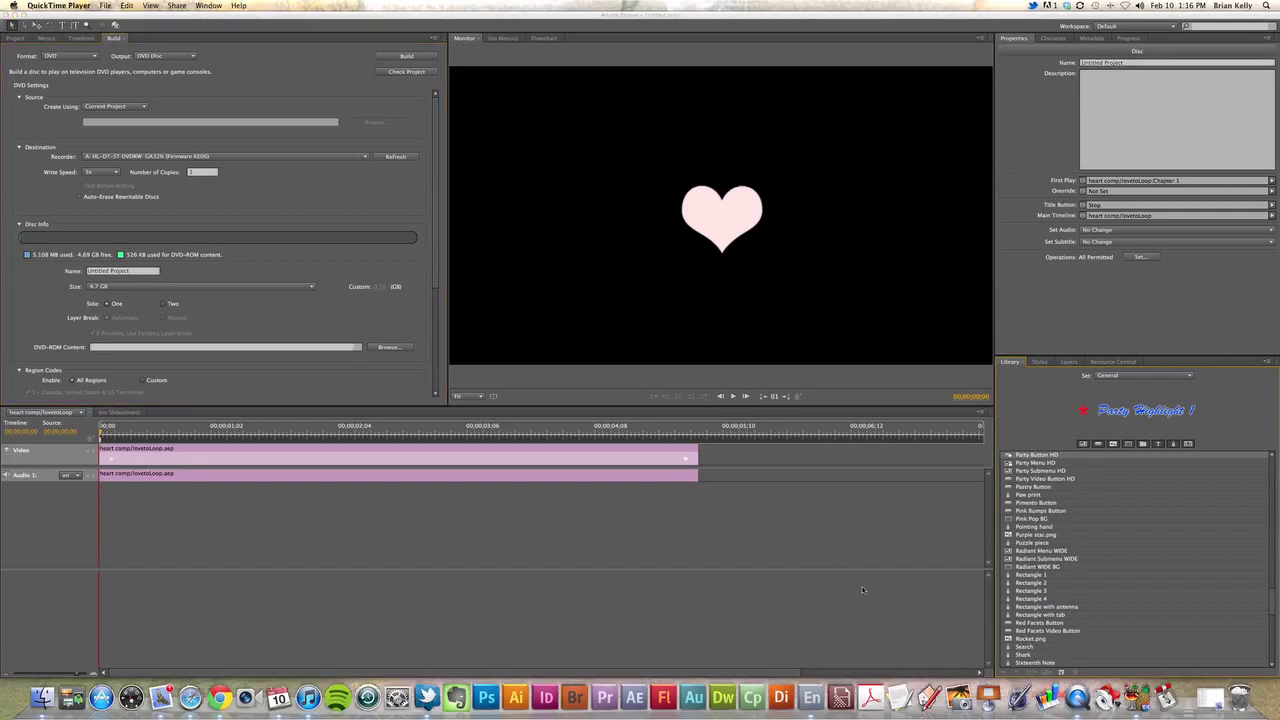